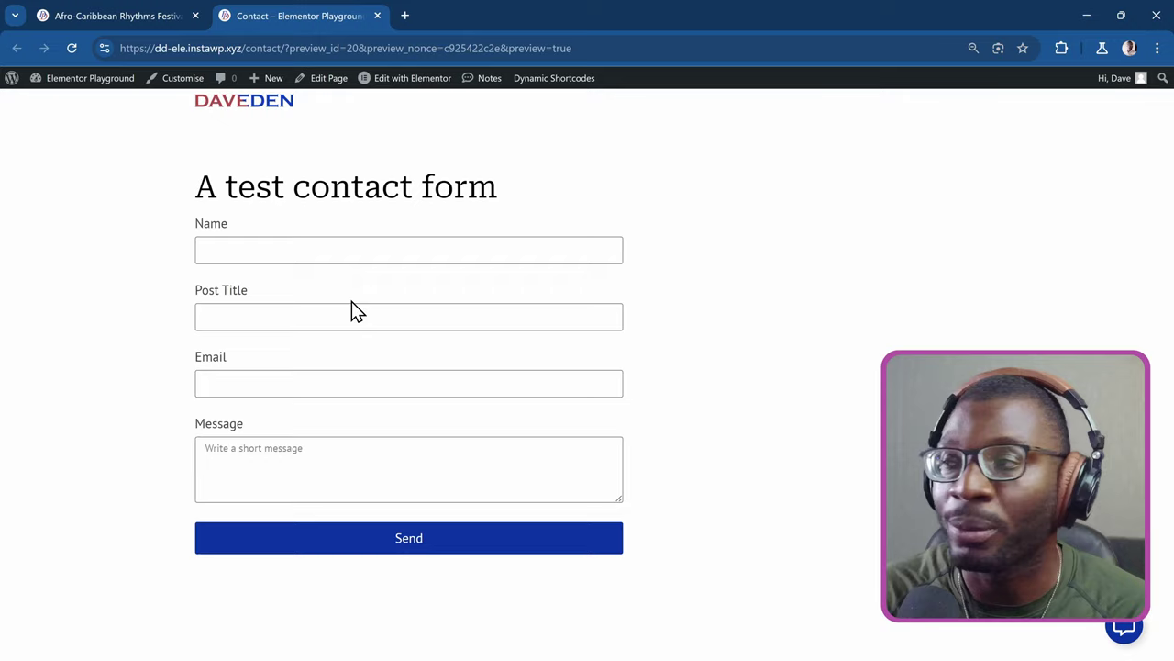
Step: Open the contact form from the Afro-Caribbean Rhythms Festival page's Contact us button
click(109, 13)
scroll(826, 392, down, 5)
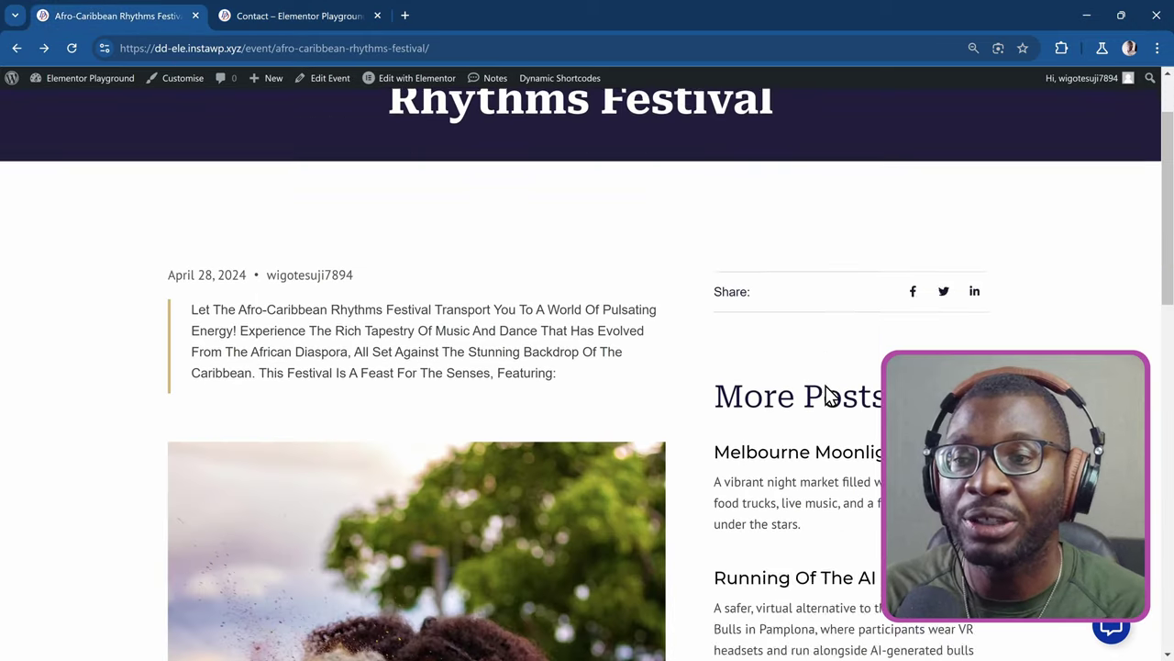
scroll(826, 392, up, 4)
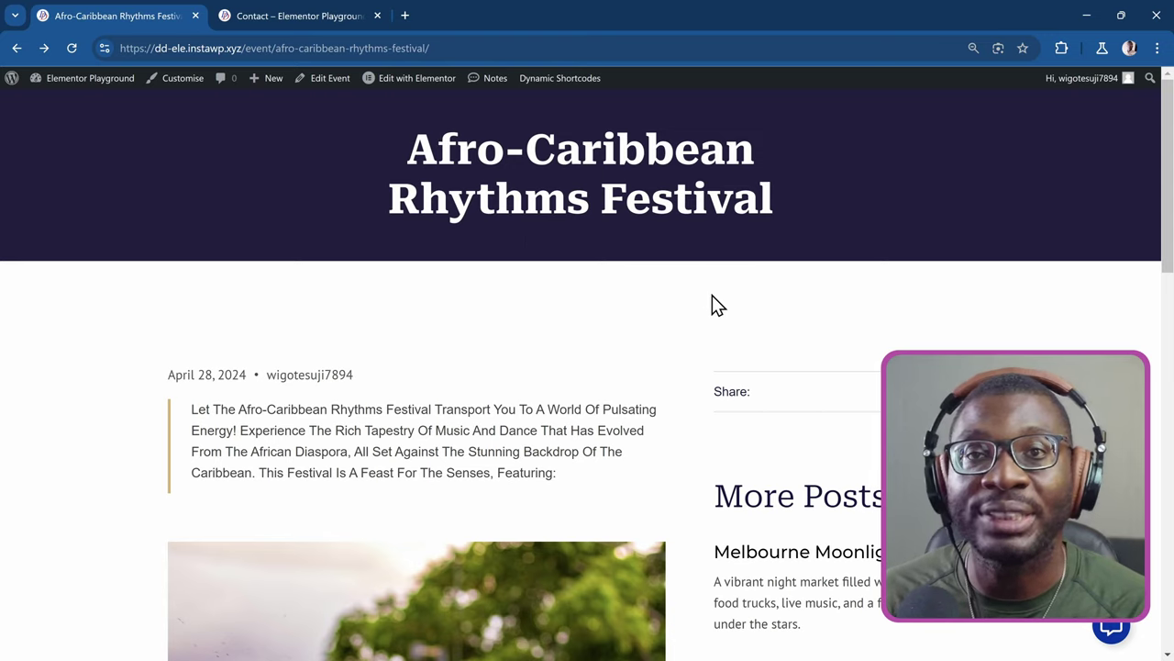
scroll(725, 321, down, 10)
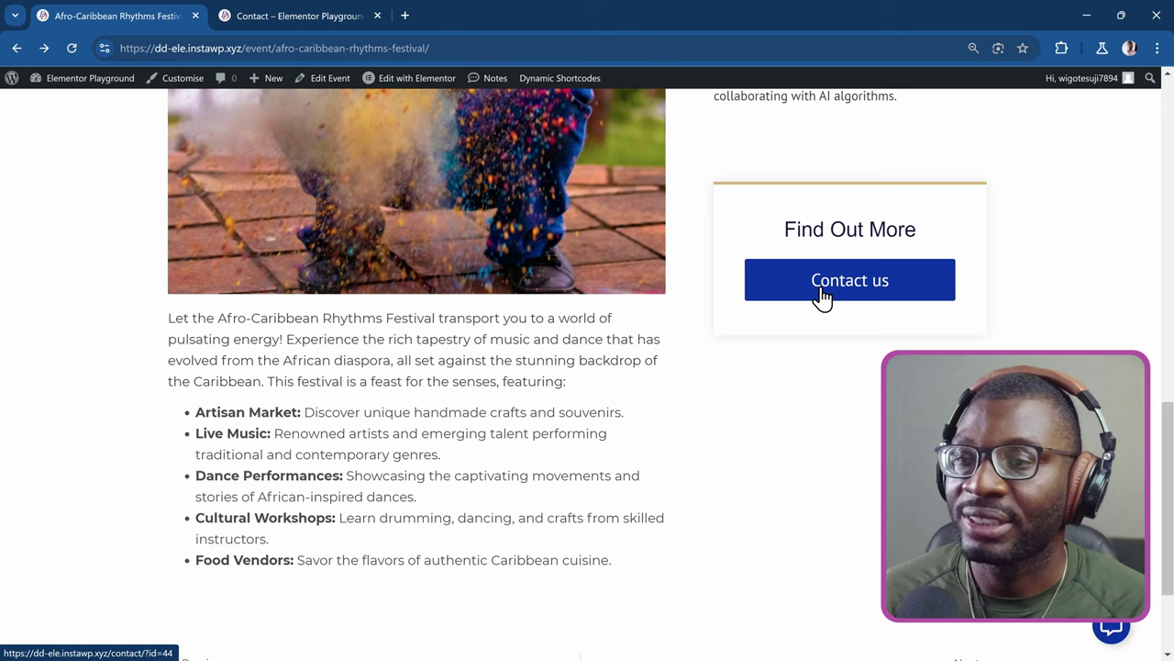
click(822, 293)
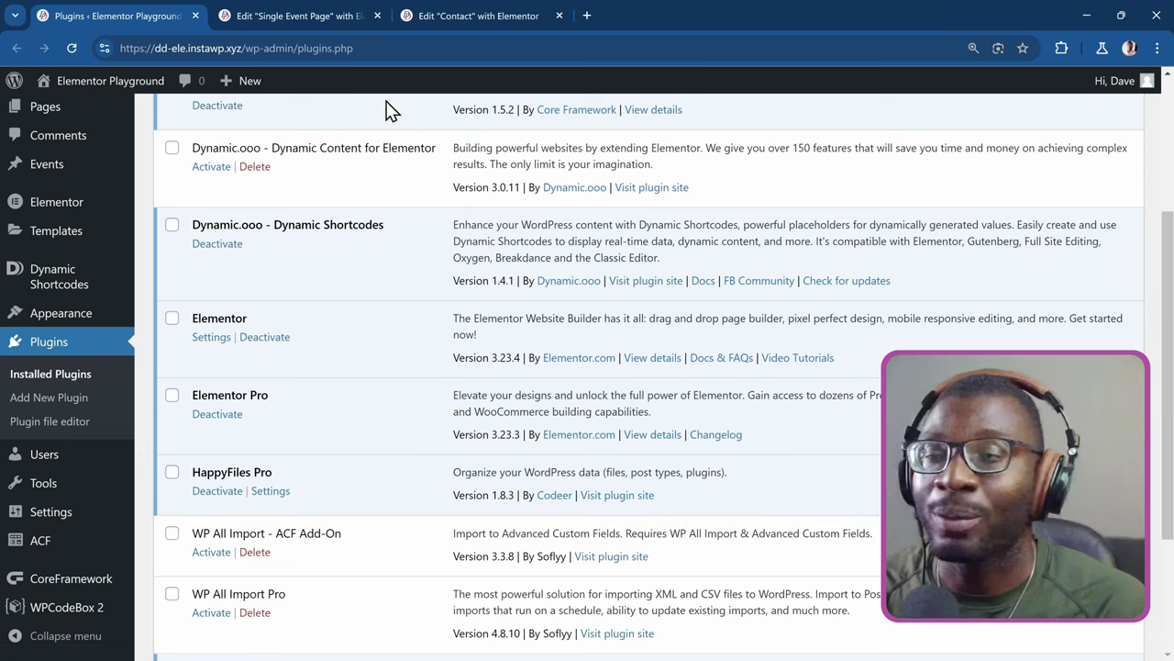
Step: Select the Contact us button in the Single Event Page template's Find Out More section
click(302, 16)
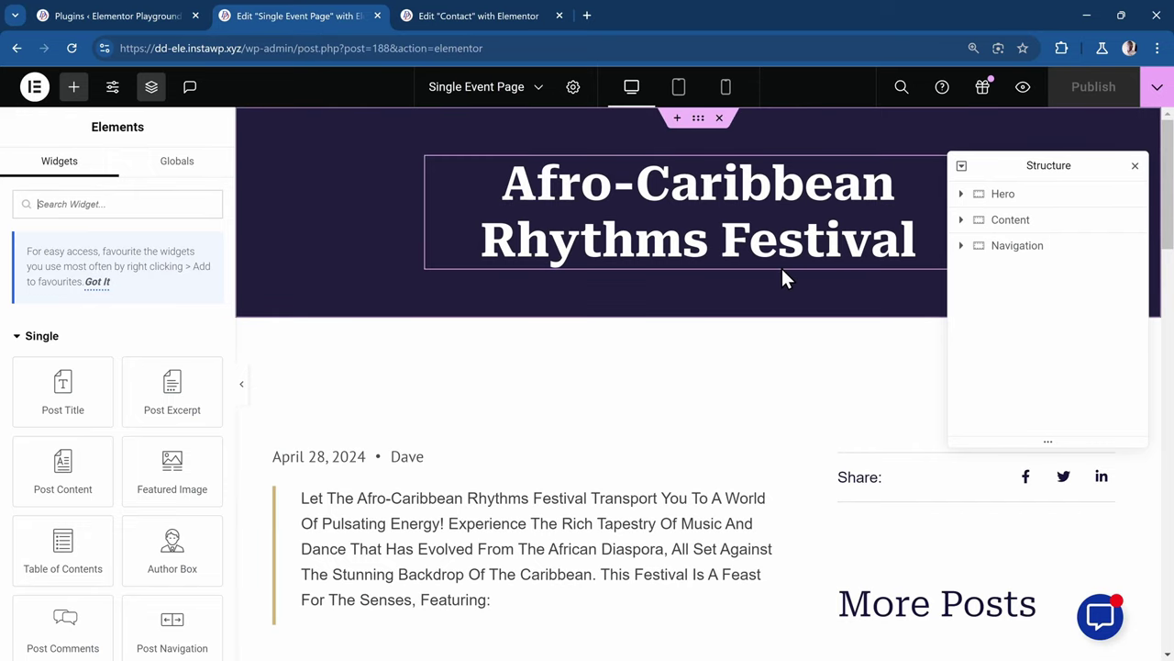
scroll(781, 266, down, 7)
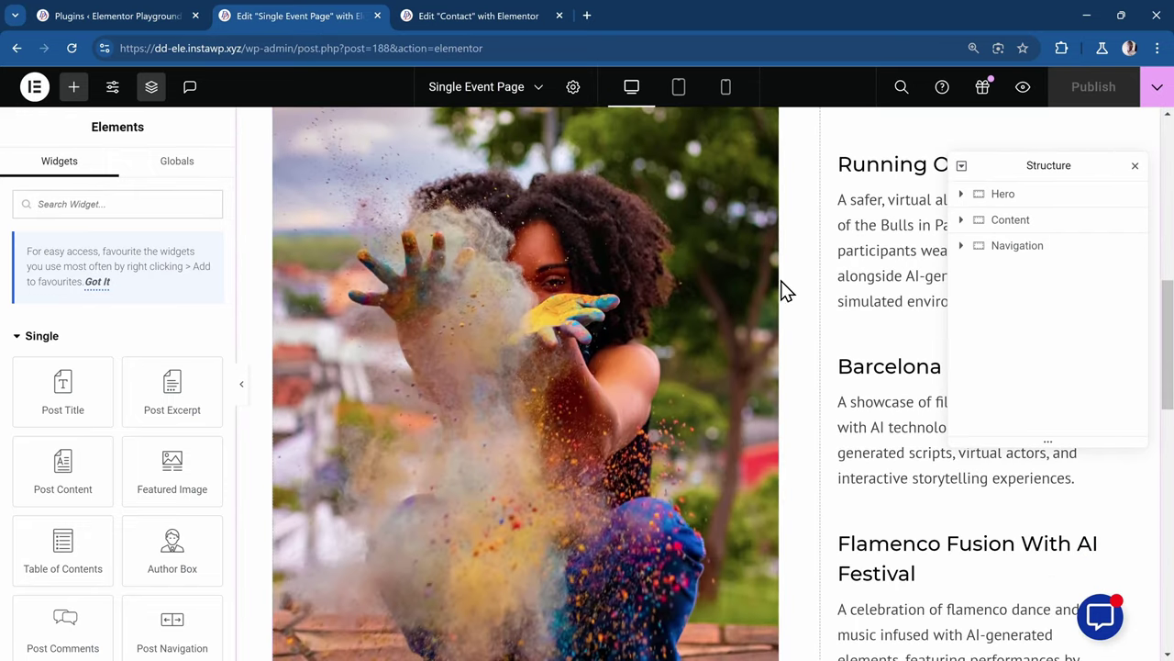
scroll(787, 306, down, 5)
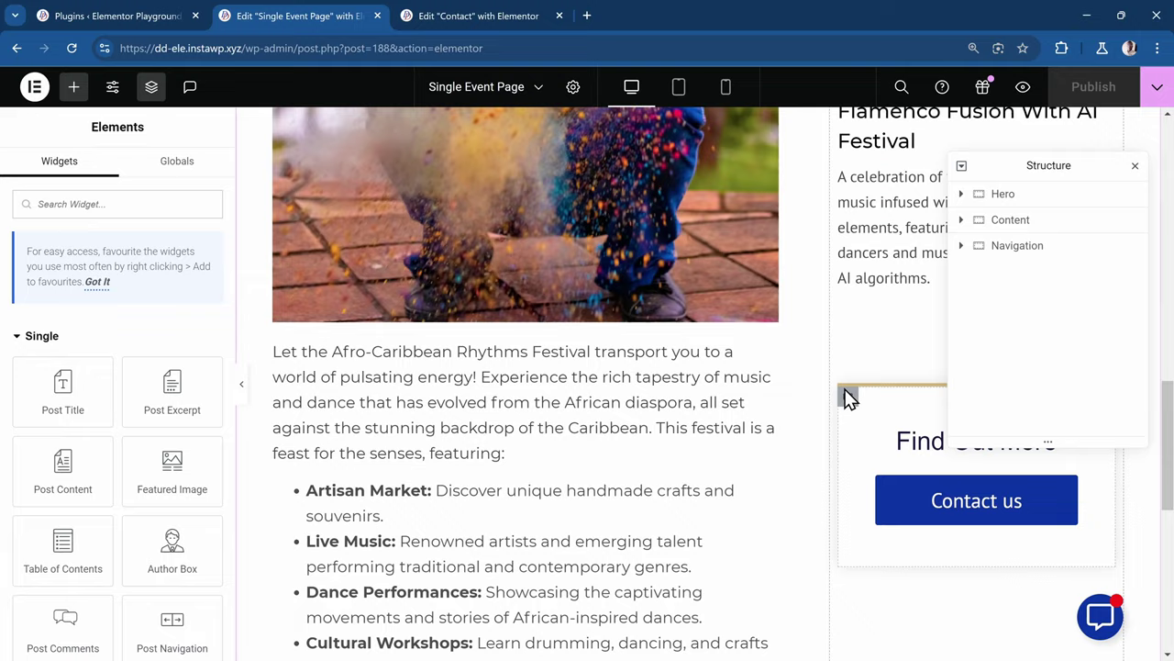
scroll(831, 401, down, 3)
click(895, 417)
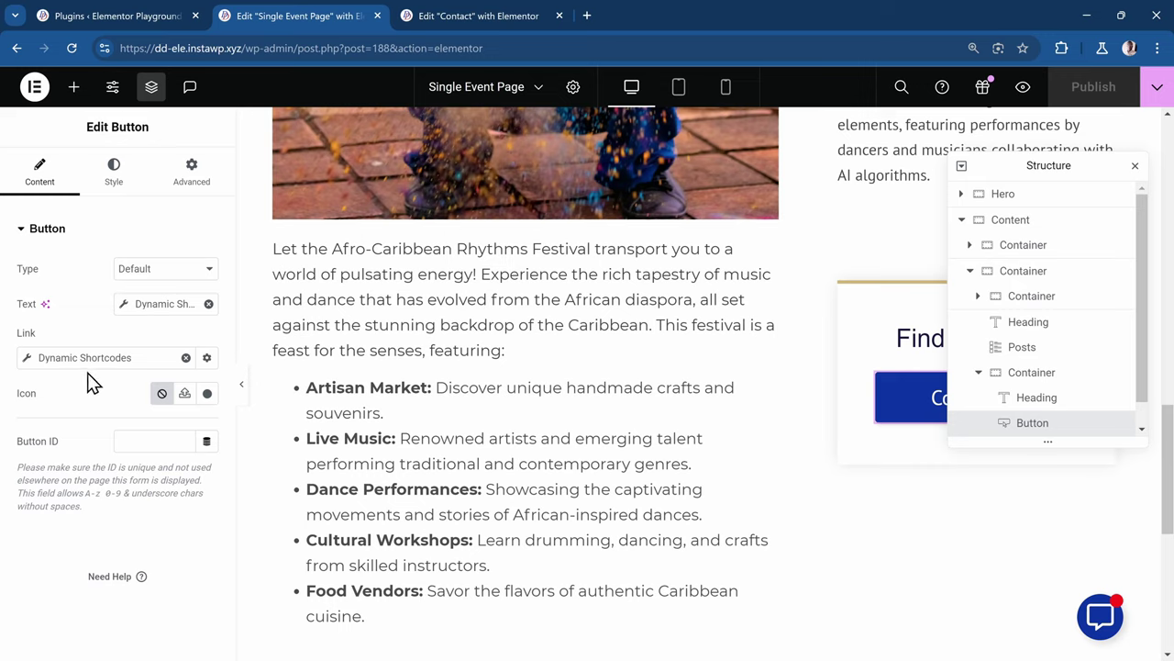
Step: Swap the button's link for a new Dynamic Shortcodes tag and focus its empty shortcode box
click(185, 356)
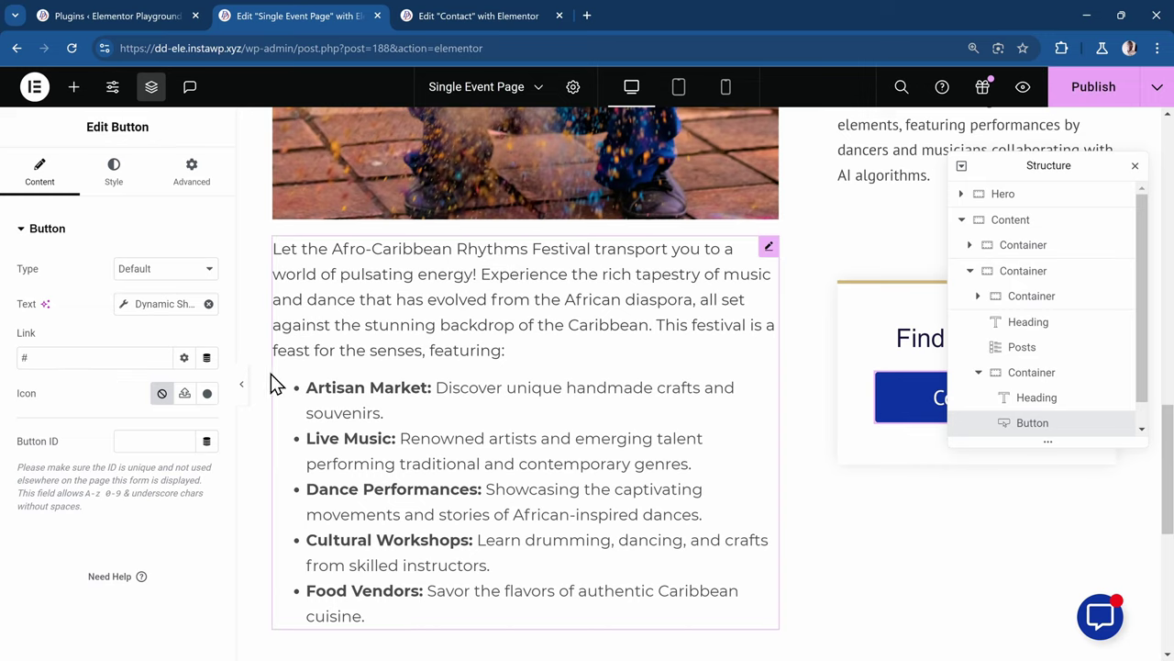
click(206, 359)
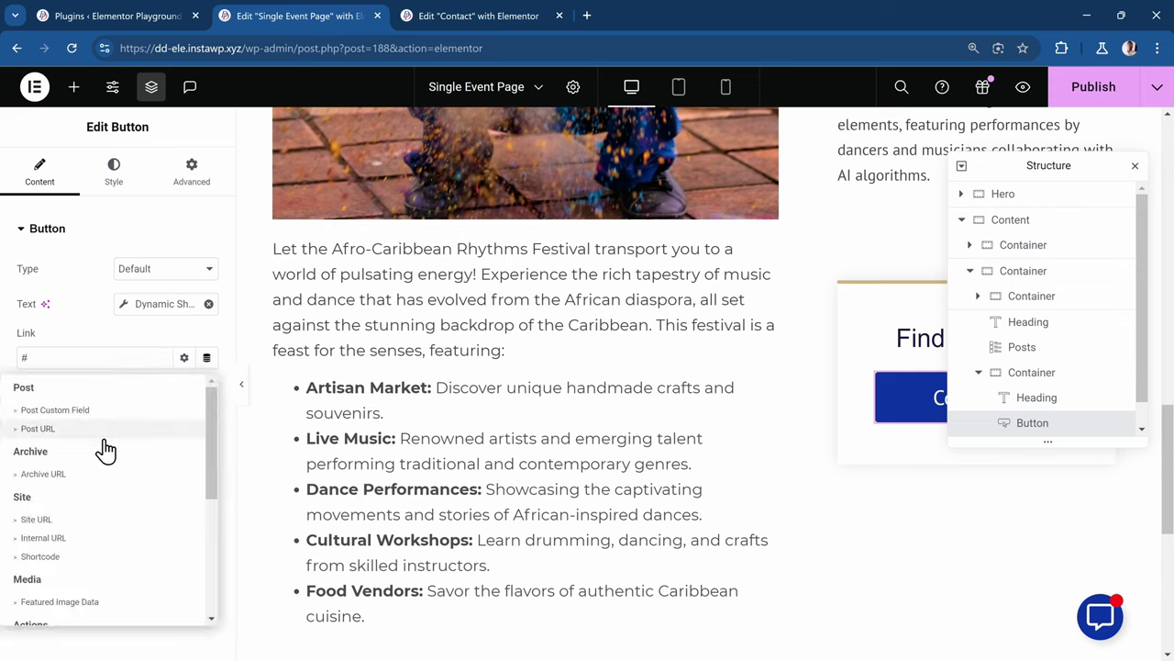
scroll(108, 454, down, 5)
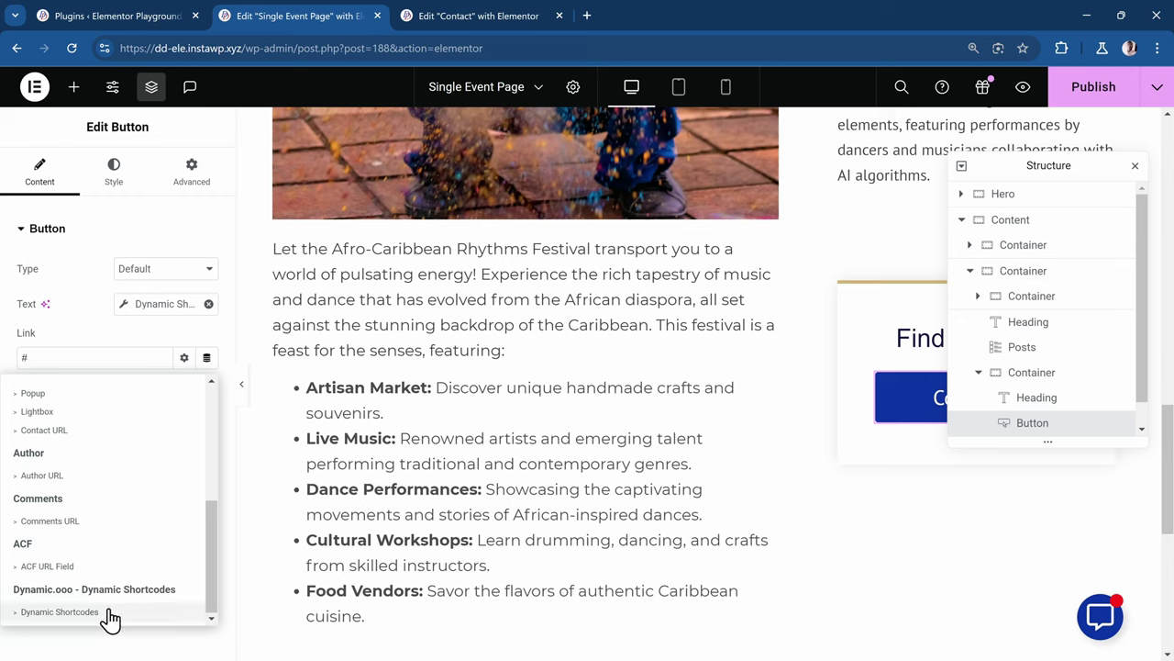
click(60, 611)
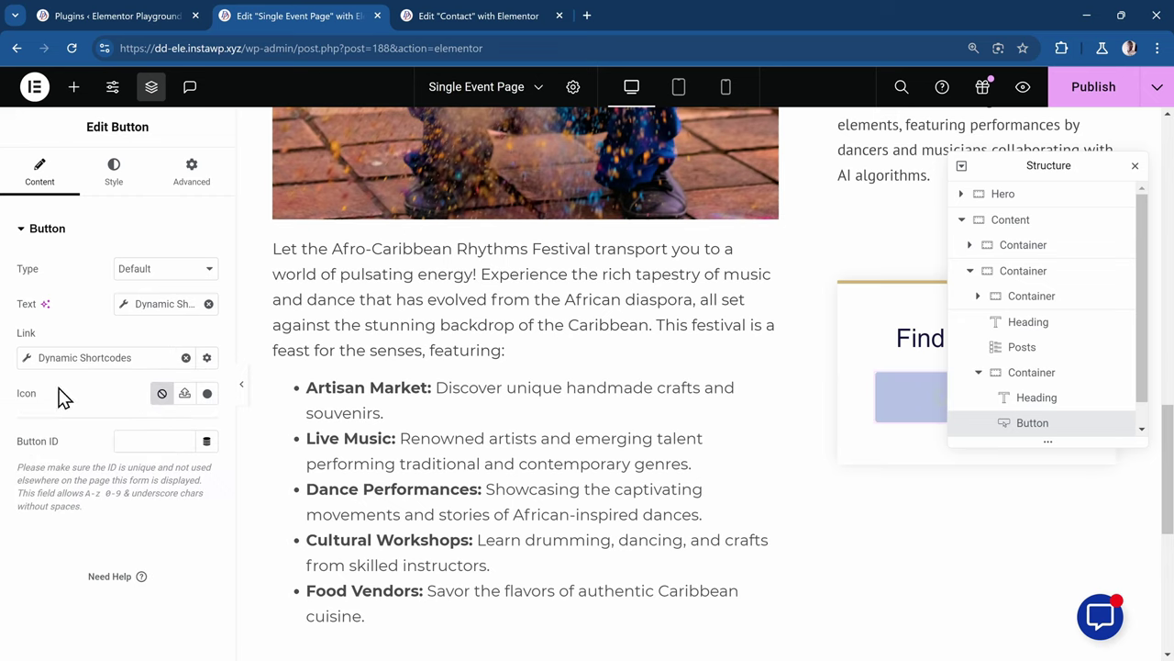
click(30, 367)
click(134, 483)
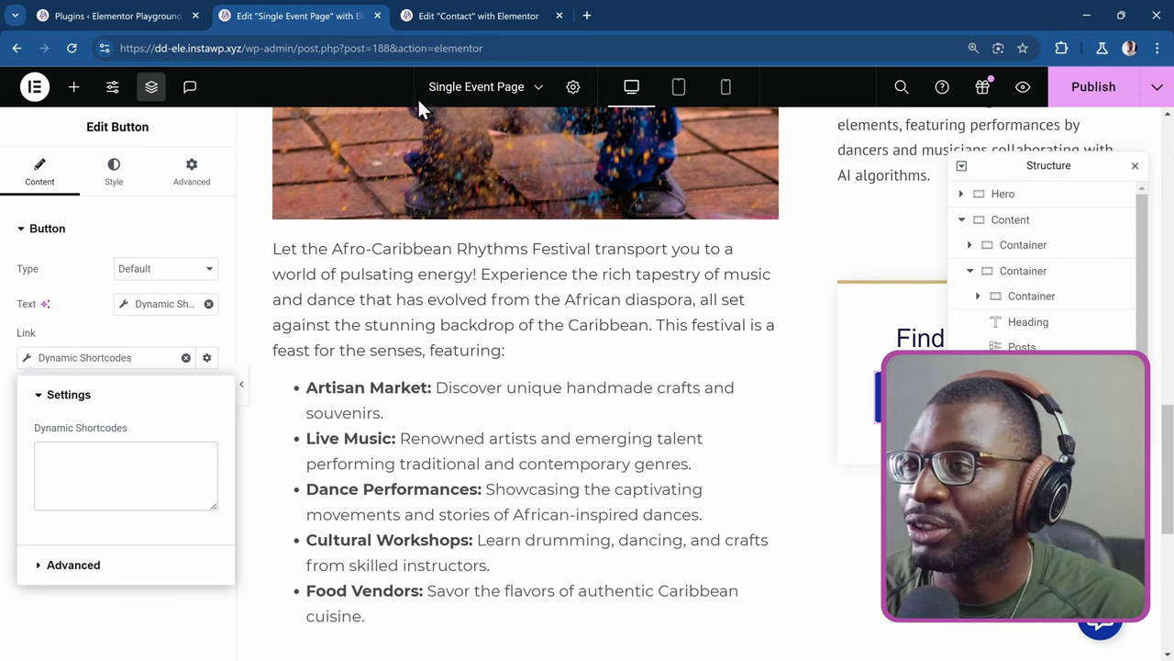
click(471, 14)
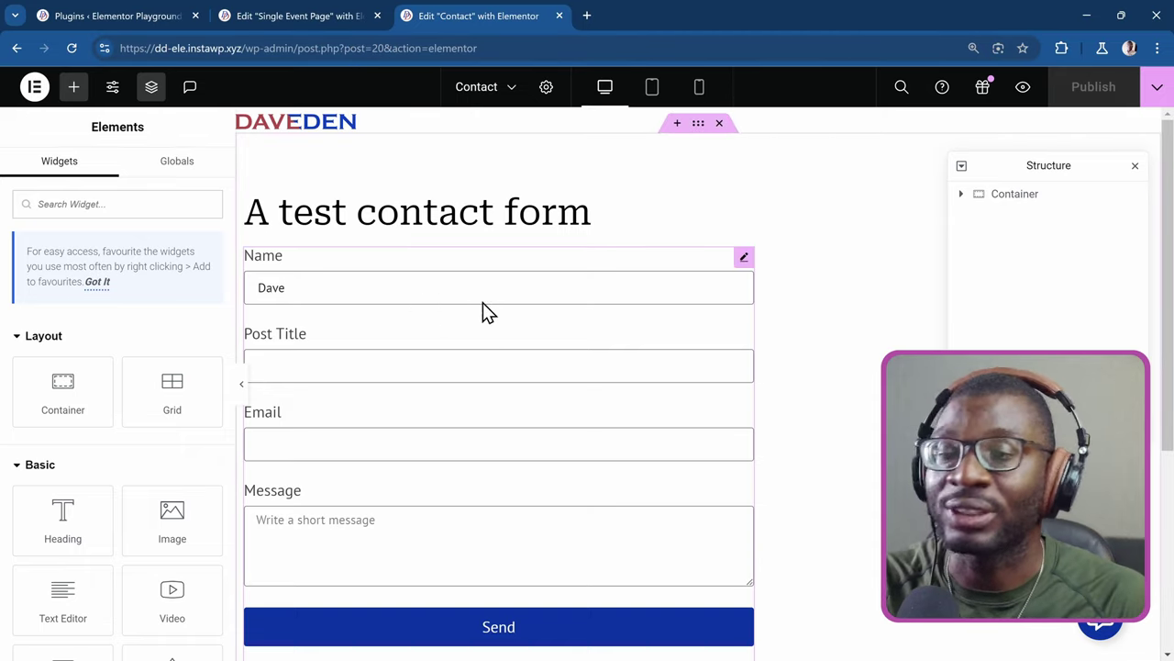
click(260, 12)
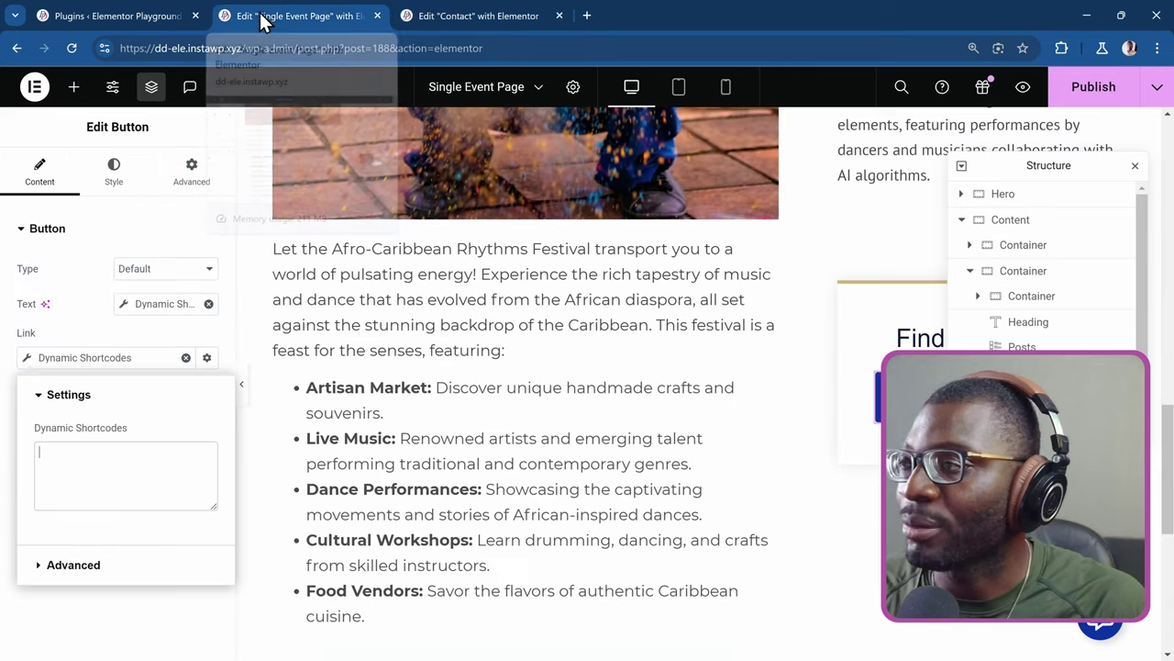
Step: Write the link shortcode {post:permalink @ id=20}?post={post:id}
click(111, 506)
text({)
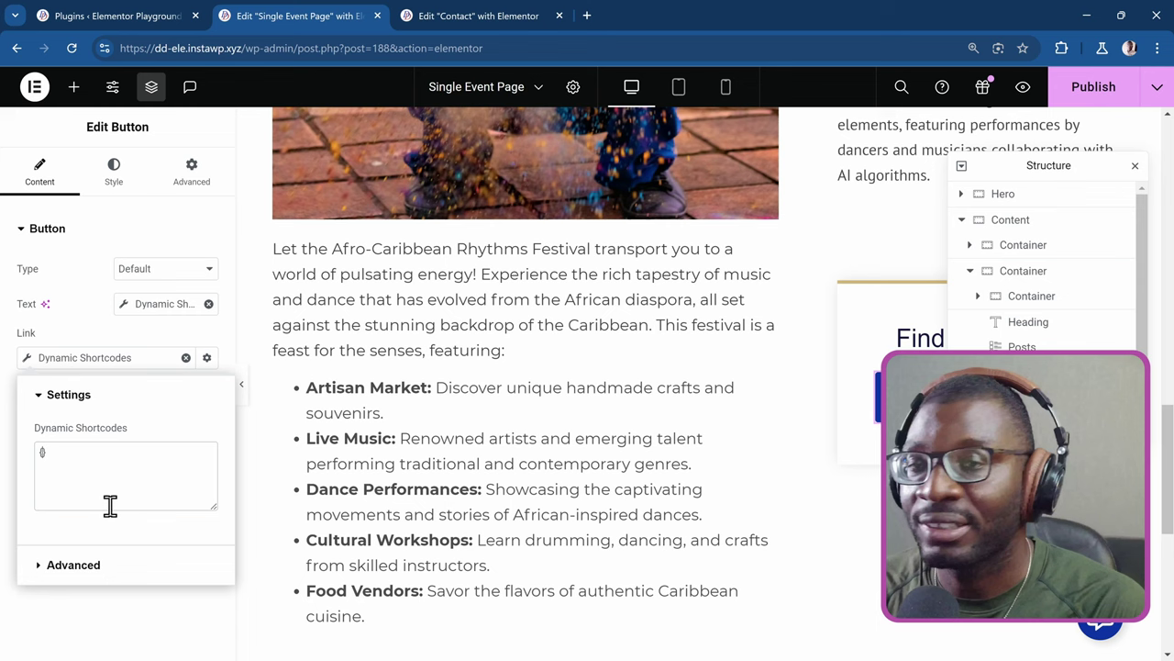
text(post})
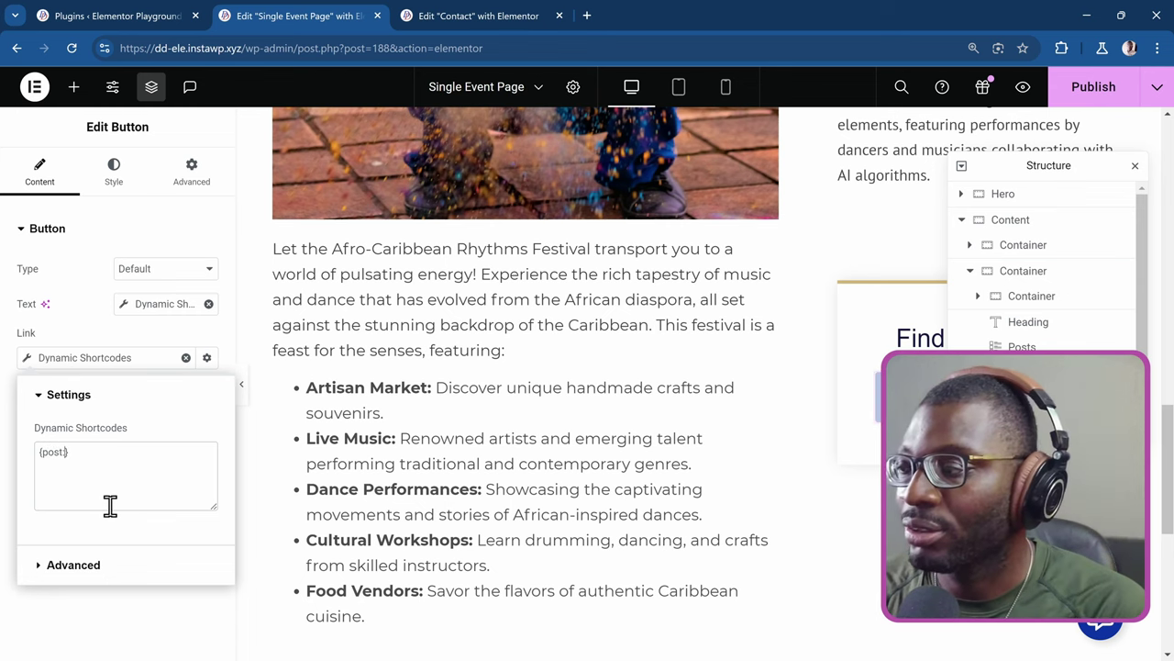
text(:permal)
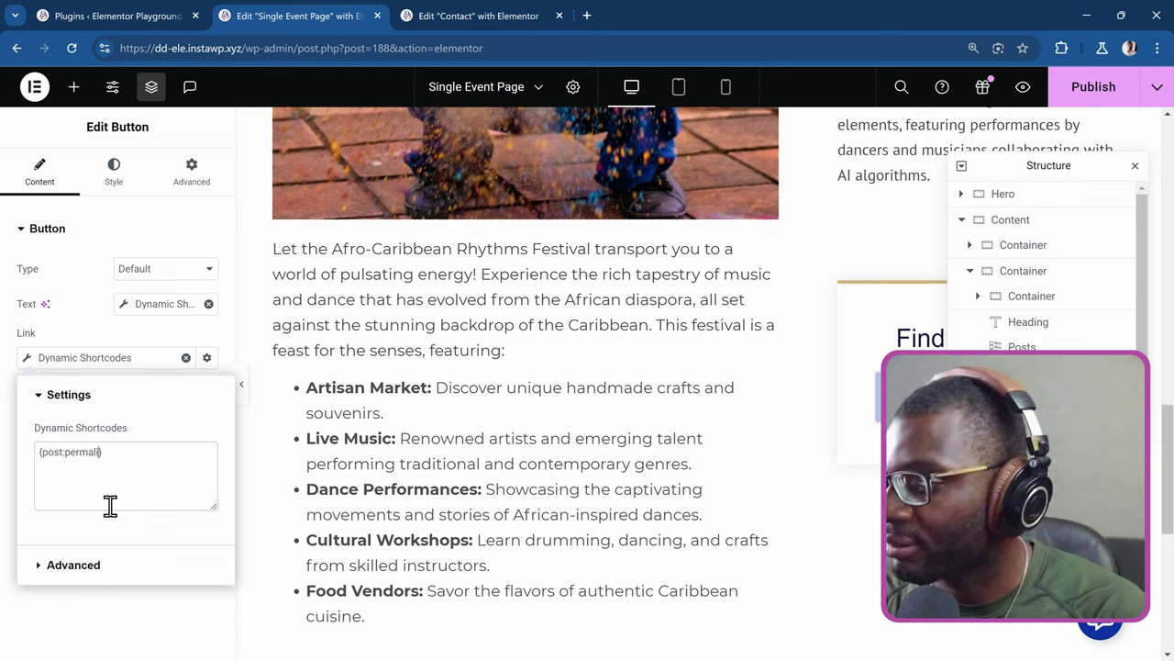
text(ink @)
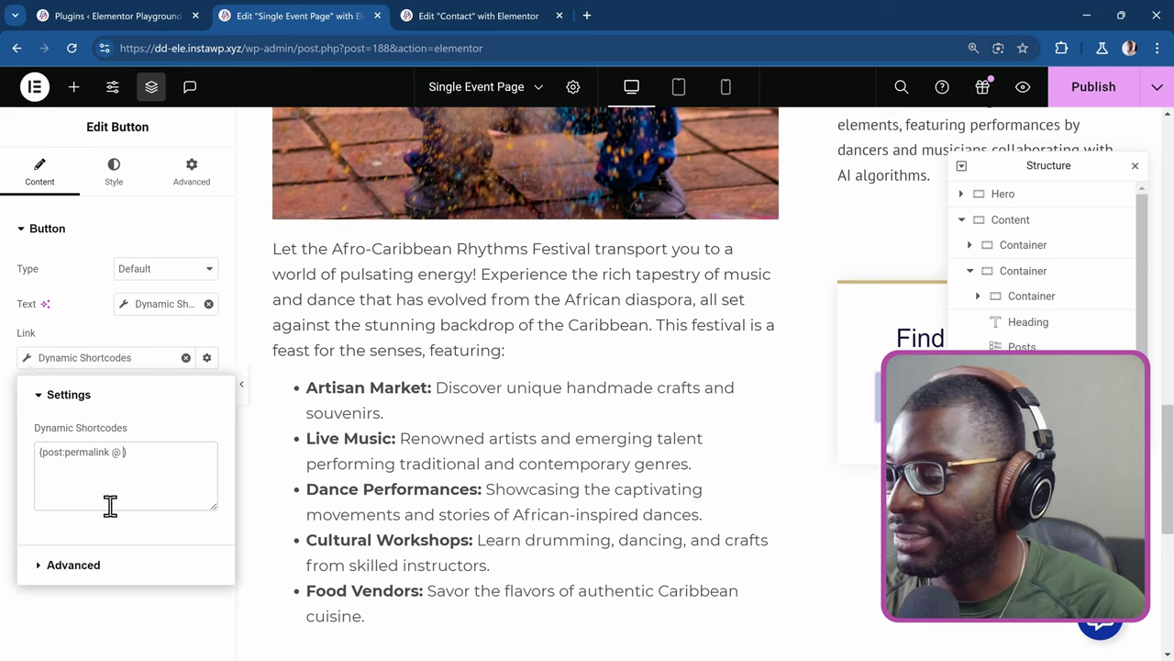
text( id=20)
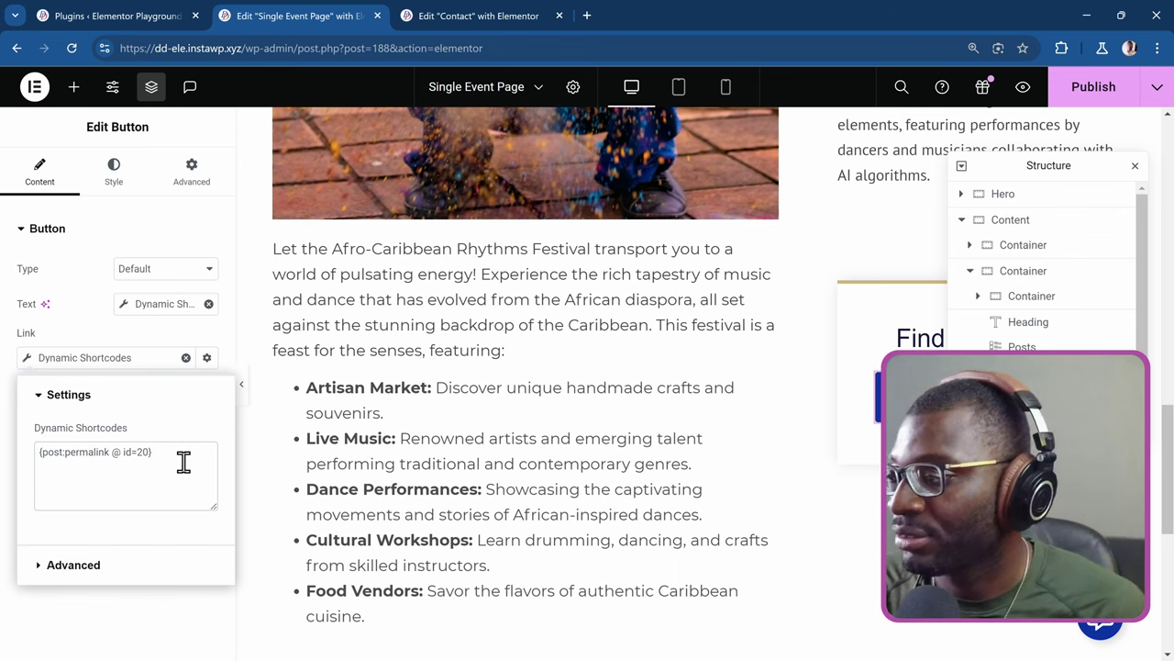
text(?)
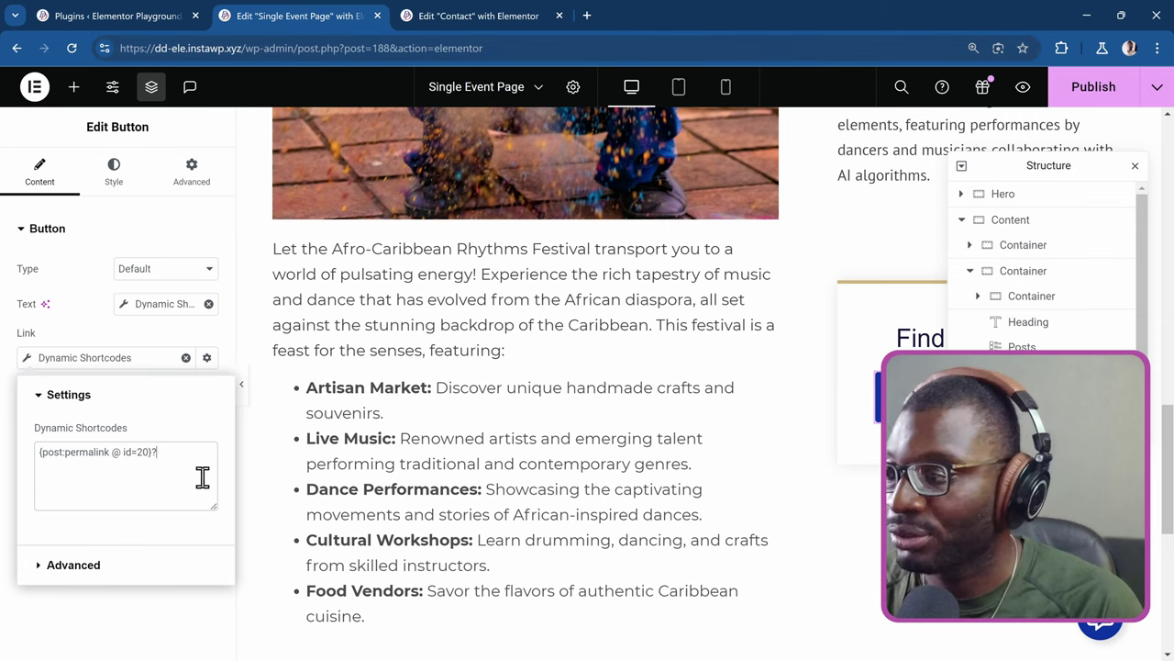
text(post=)
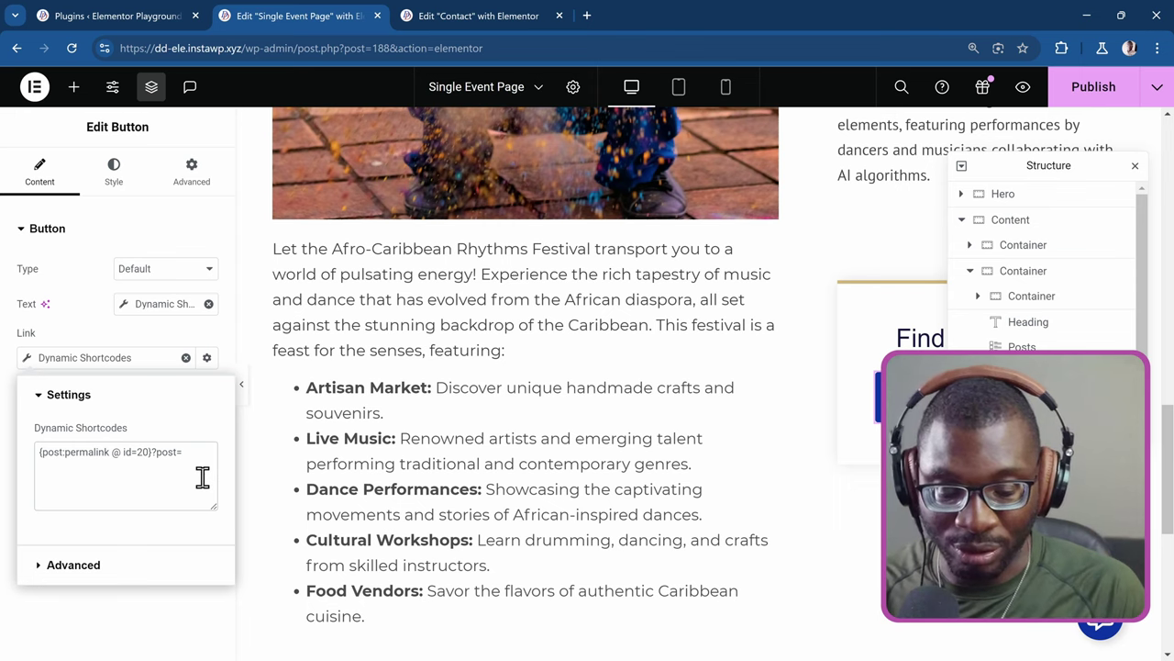
text({})
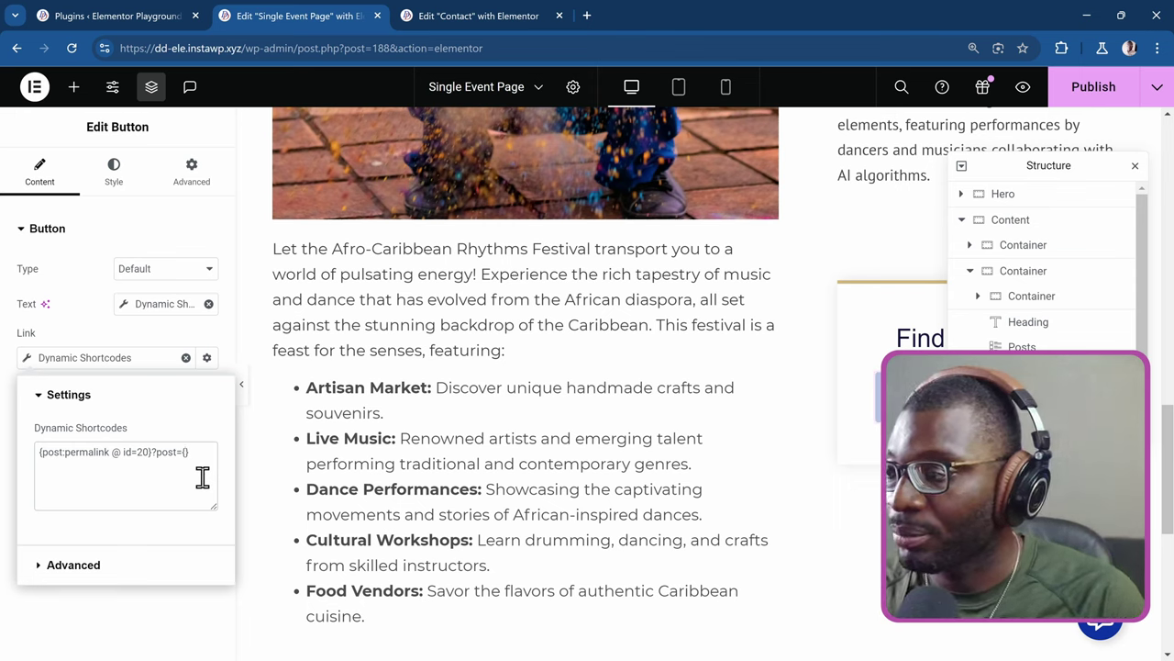
text(post:)
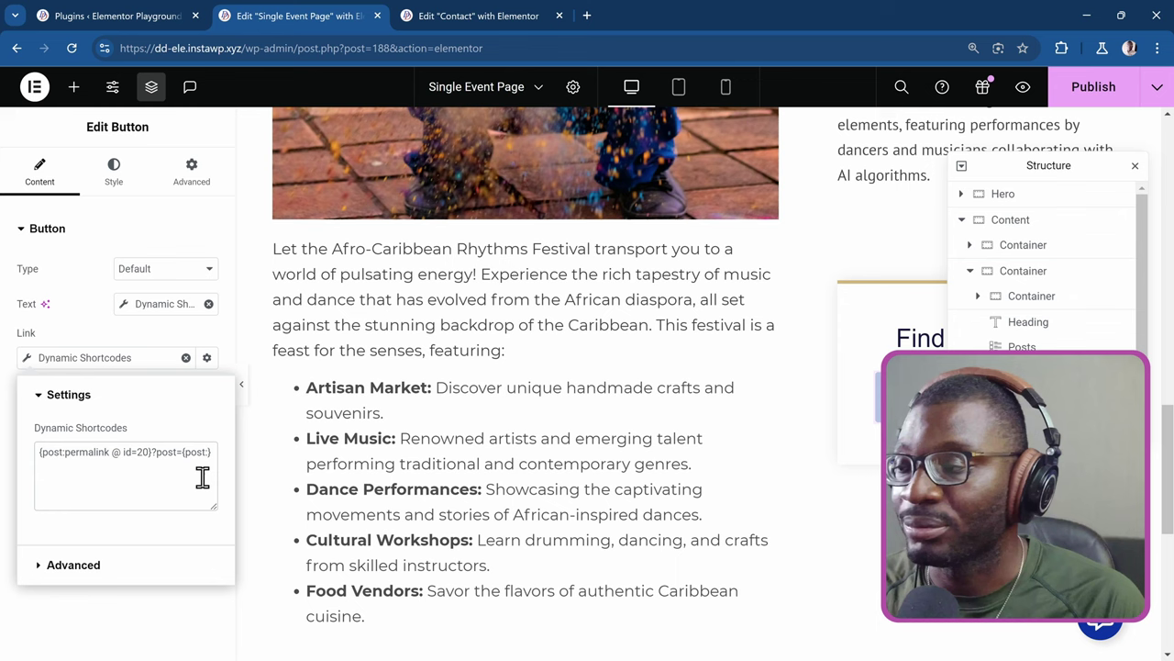
text(id)
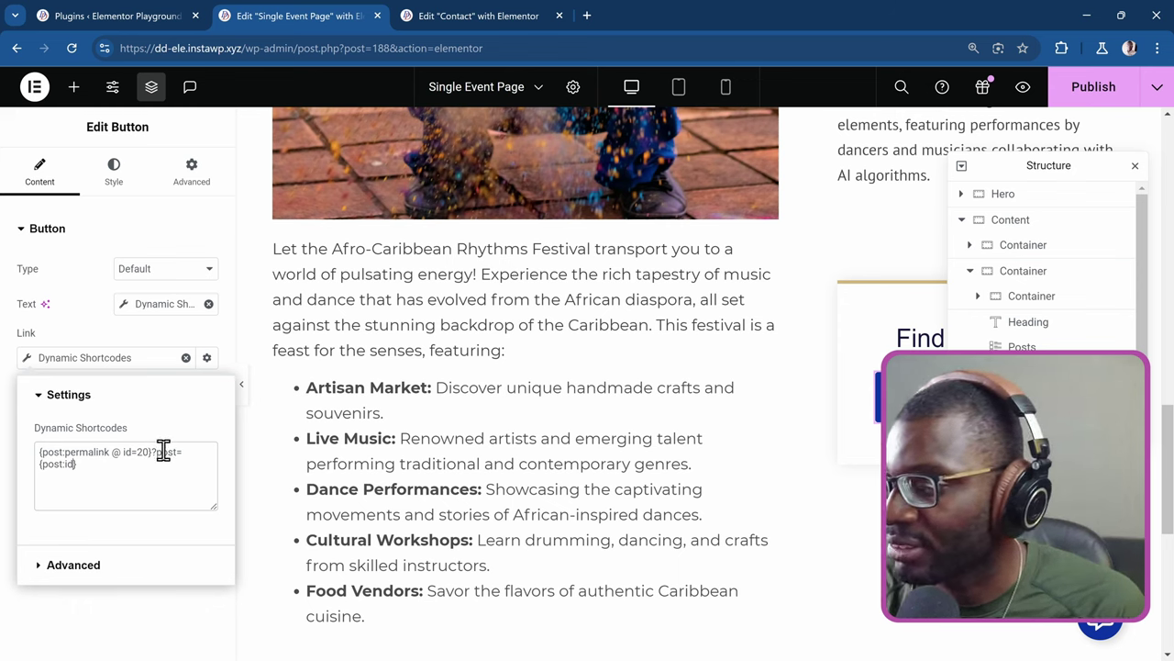
Step: Change the query parameter from post to id and publish the template
double_click(167, 453)
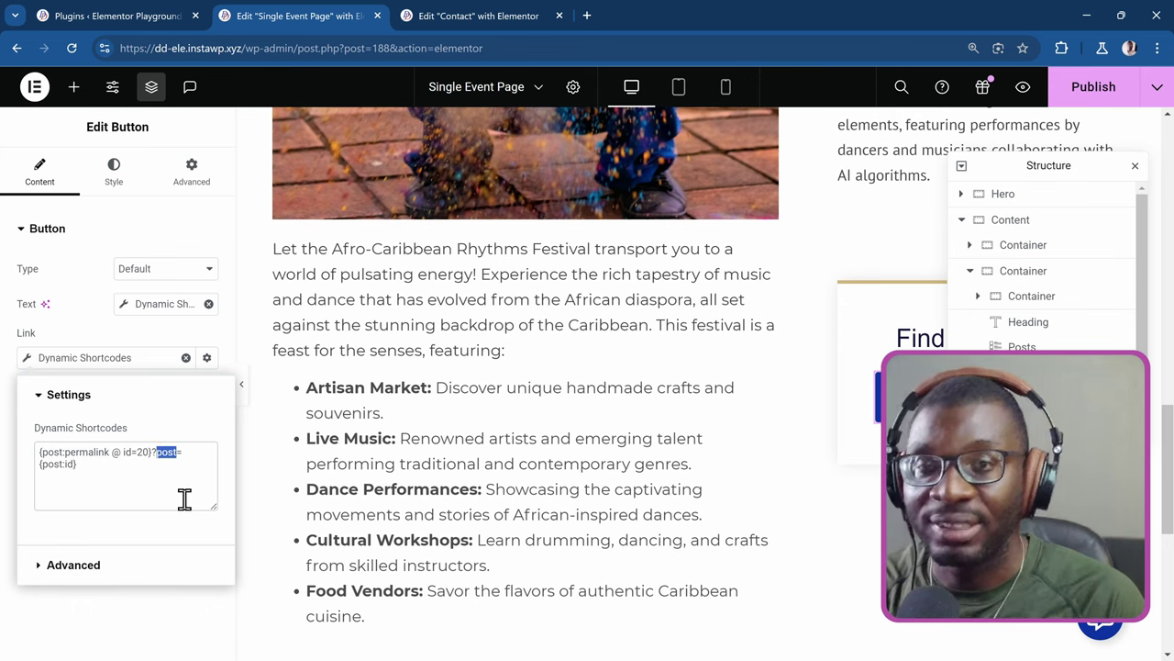
text(id)
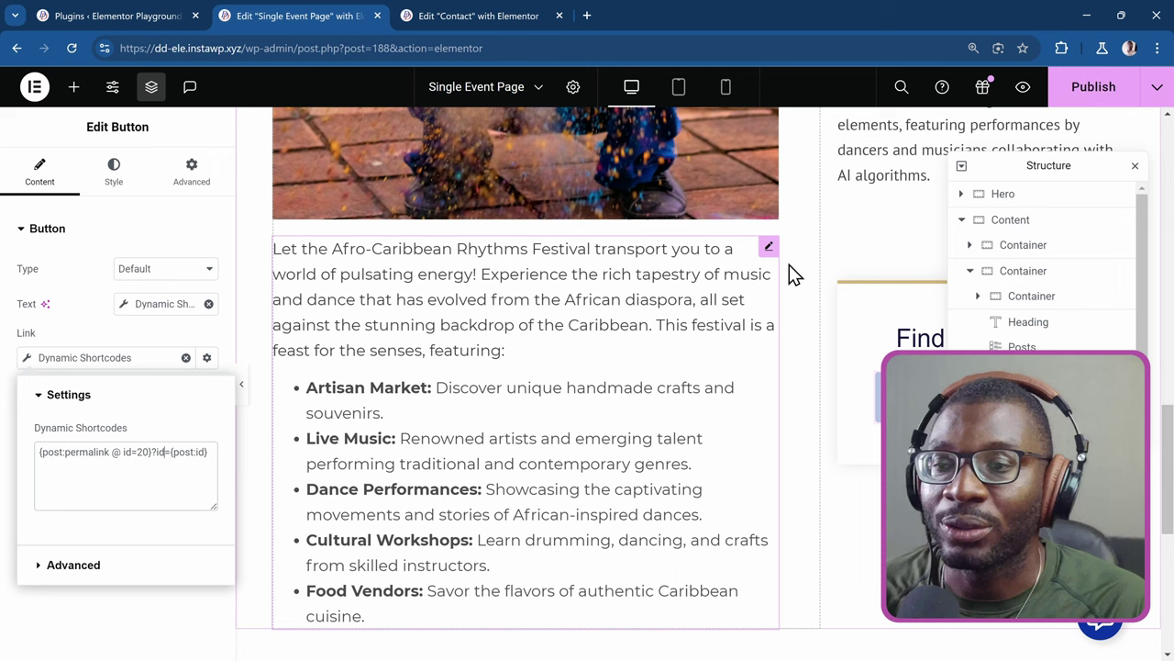
click(1093, 90)
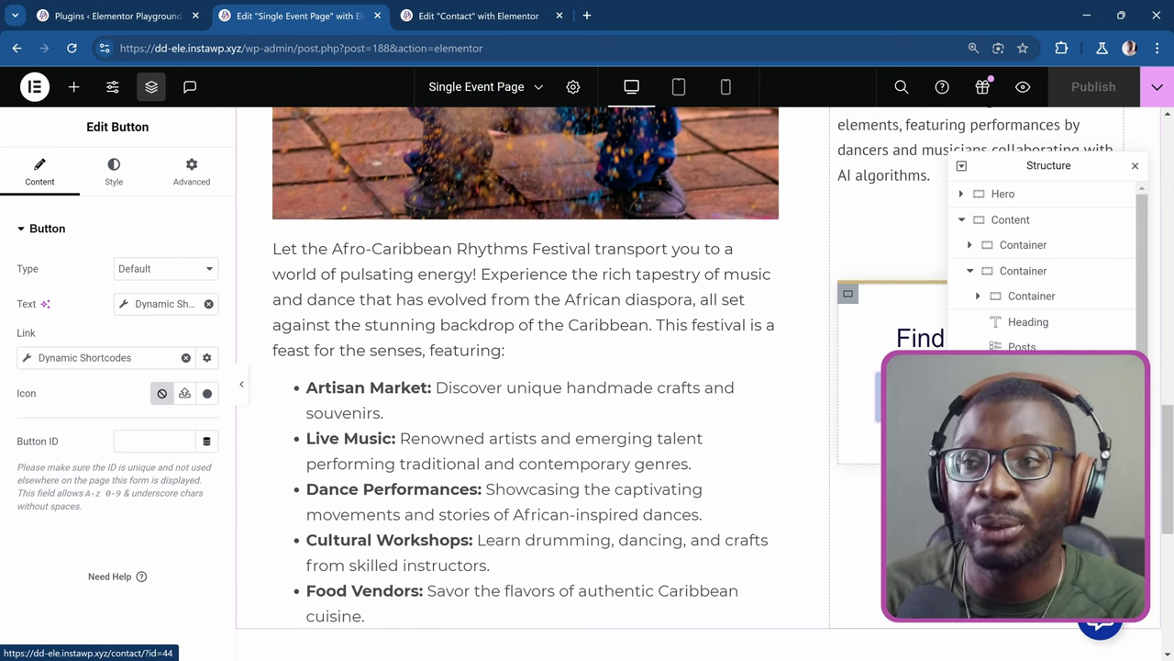
Step: On the Contact page, select the form and show the Post Title field's advanced settings
click(478, 20)
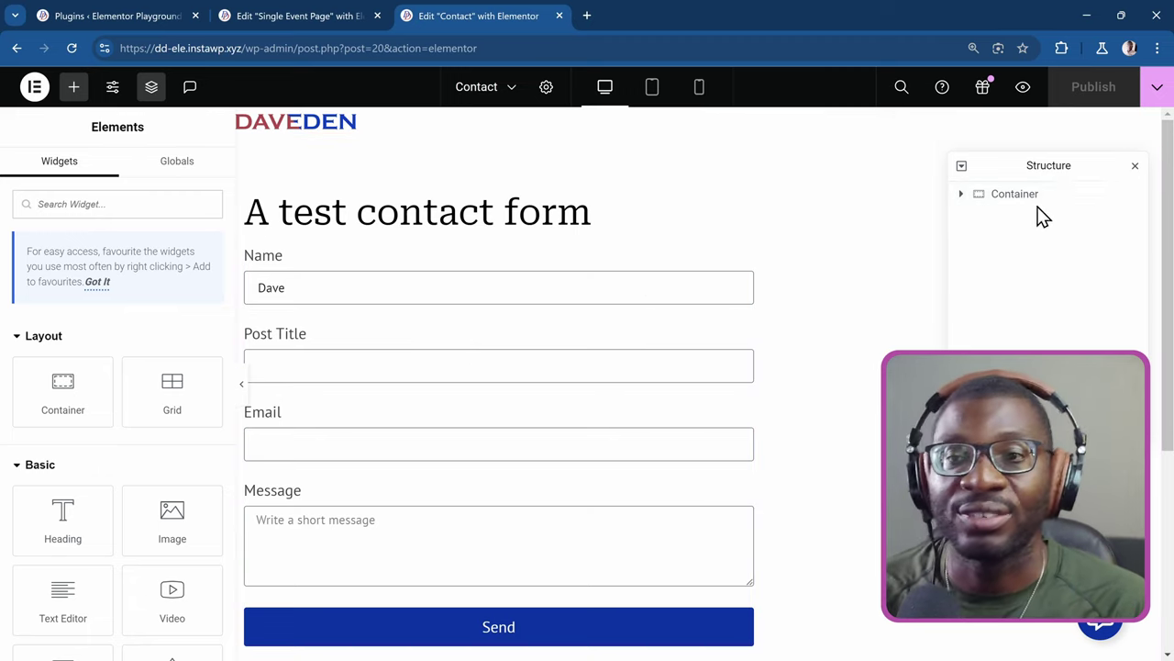
click(961, 195)
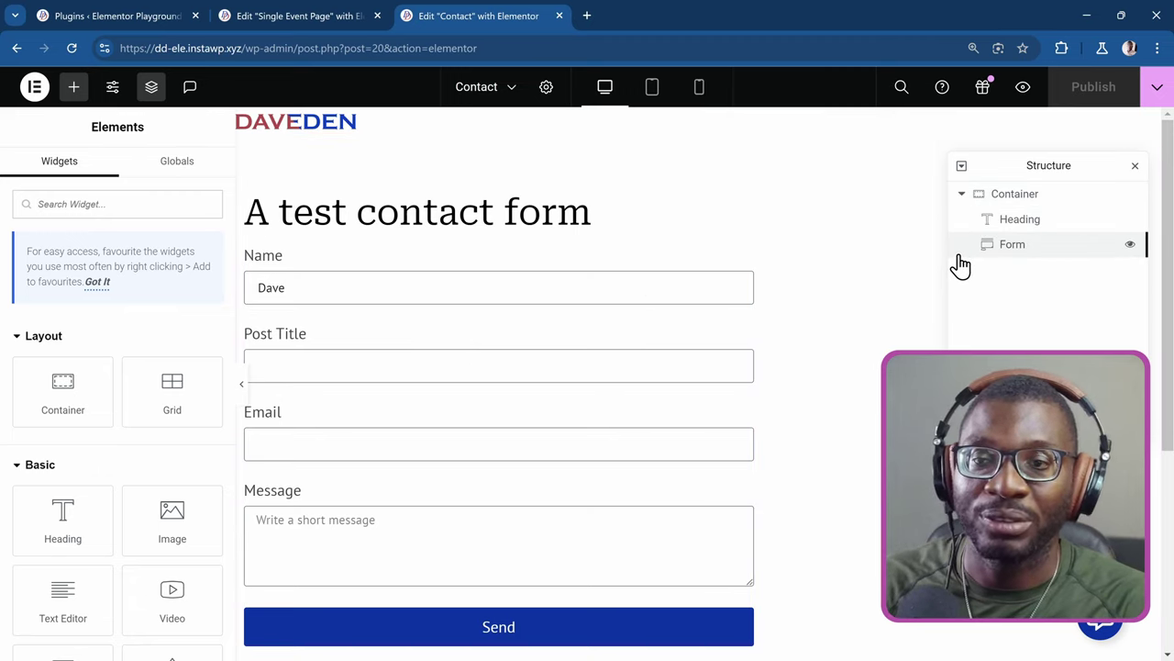
click(1017, 248)
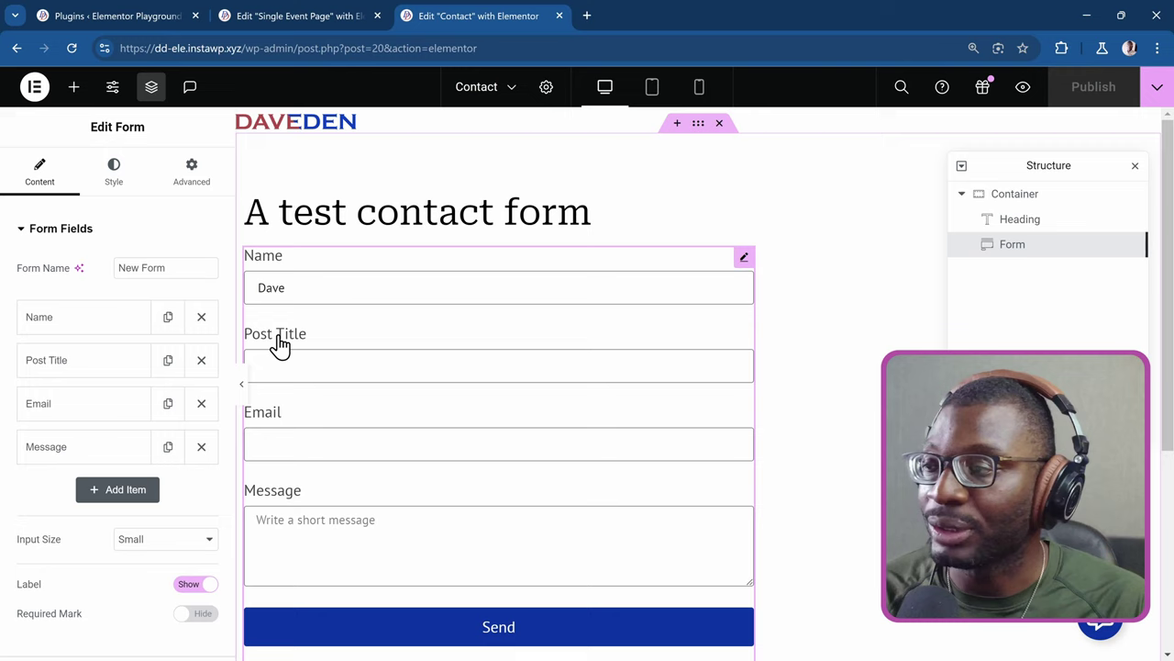
click(53, 365)
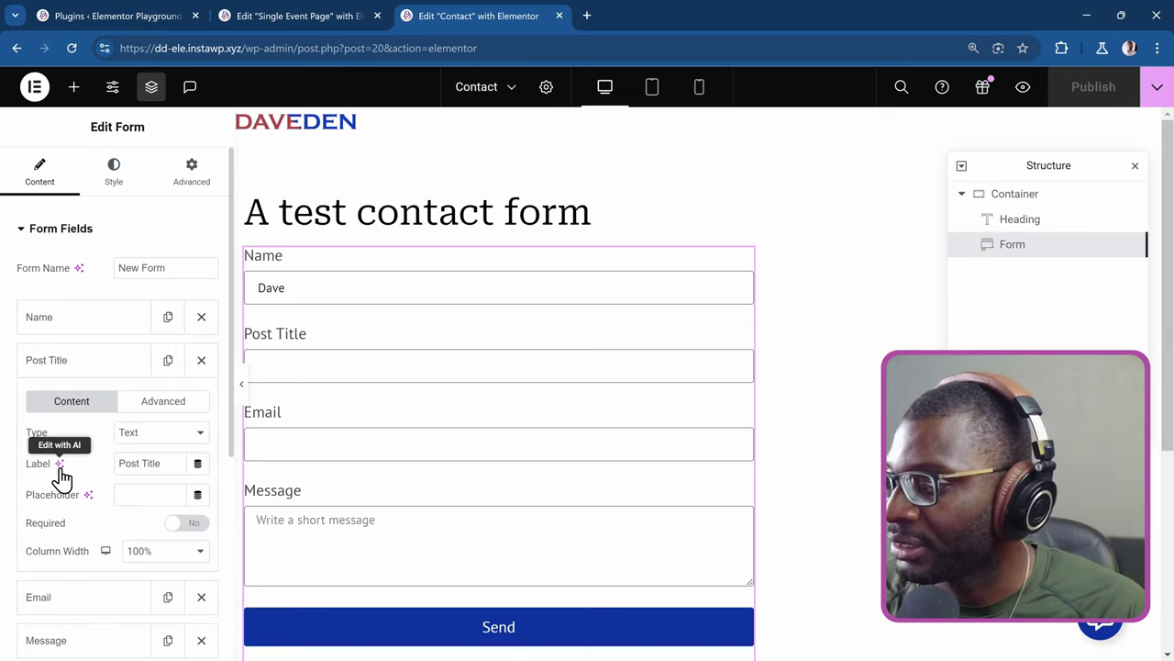
click(162, 407)
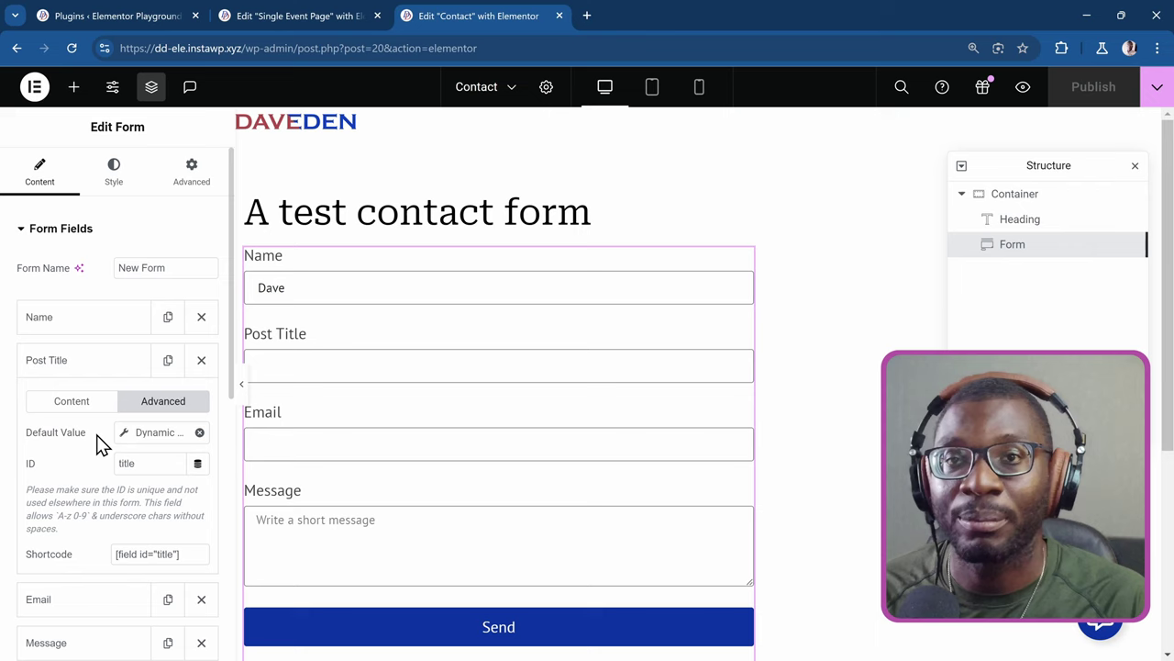
Step: Replace Post Title's default value with a new Dynamic Shortcodes tag
click(199, 433)
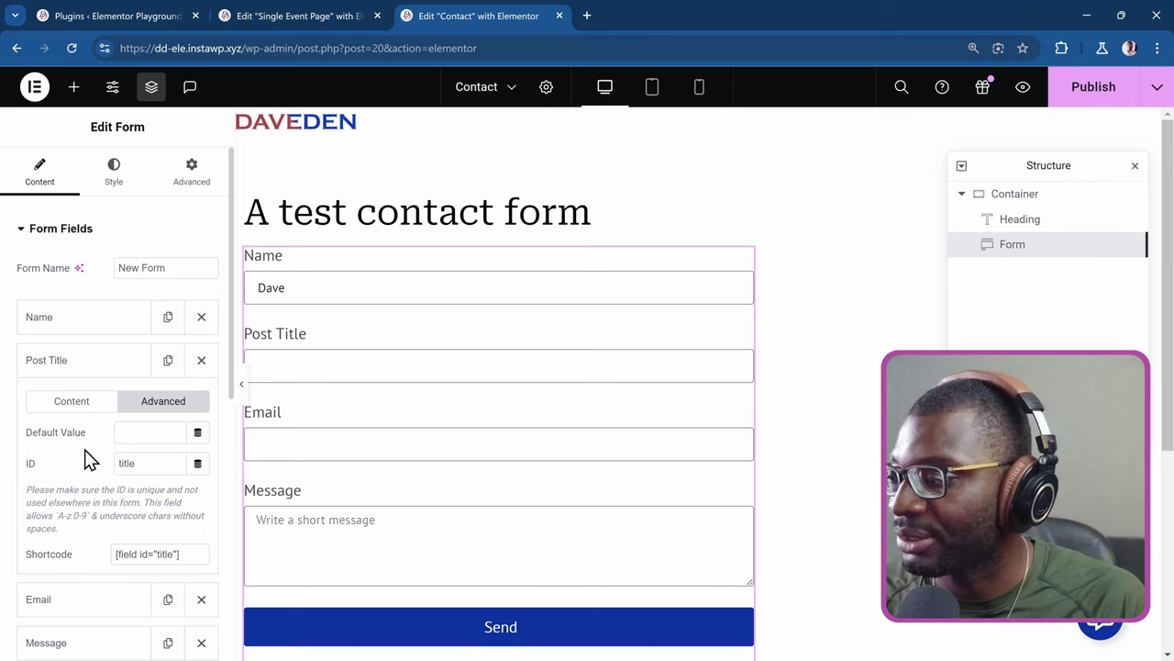
click(197, 437)
scroll(253, 381, down, 5)
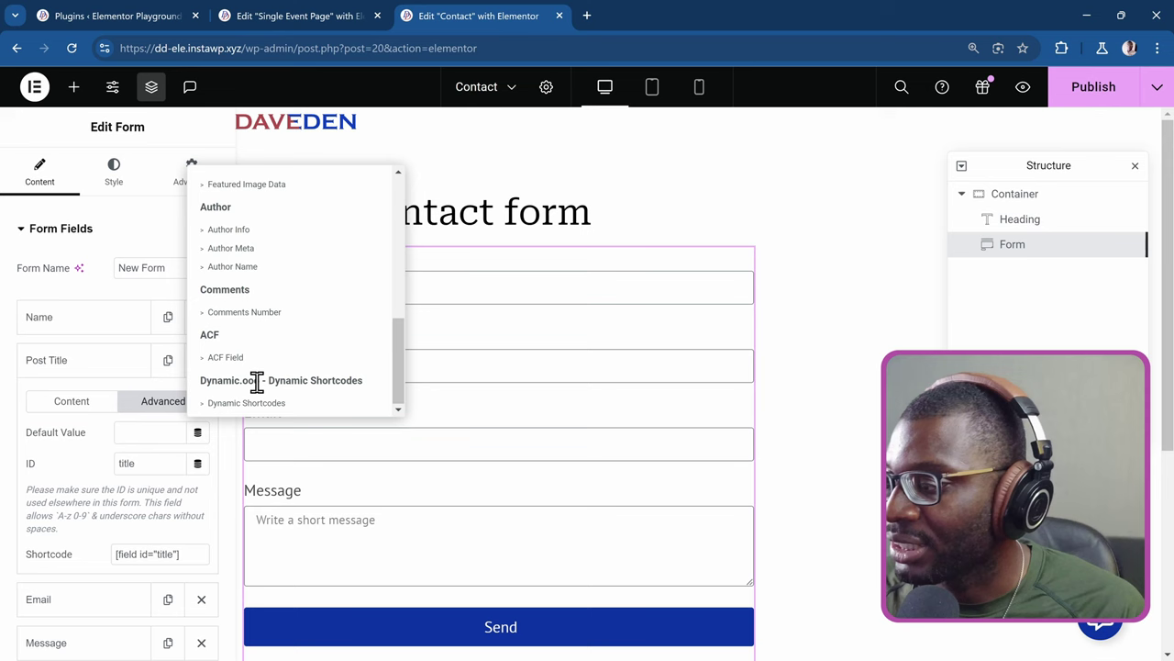
click(226, 402)
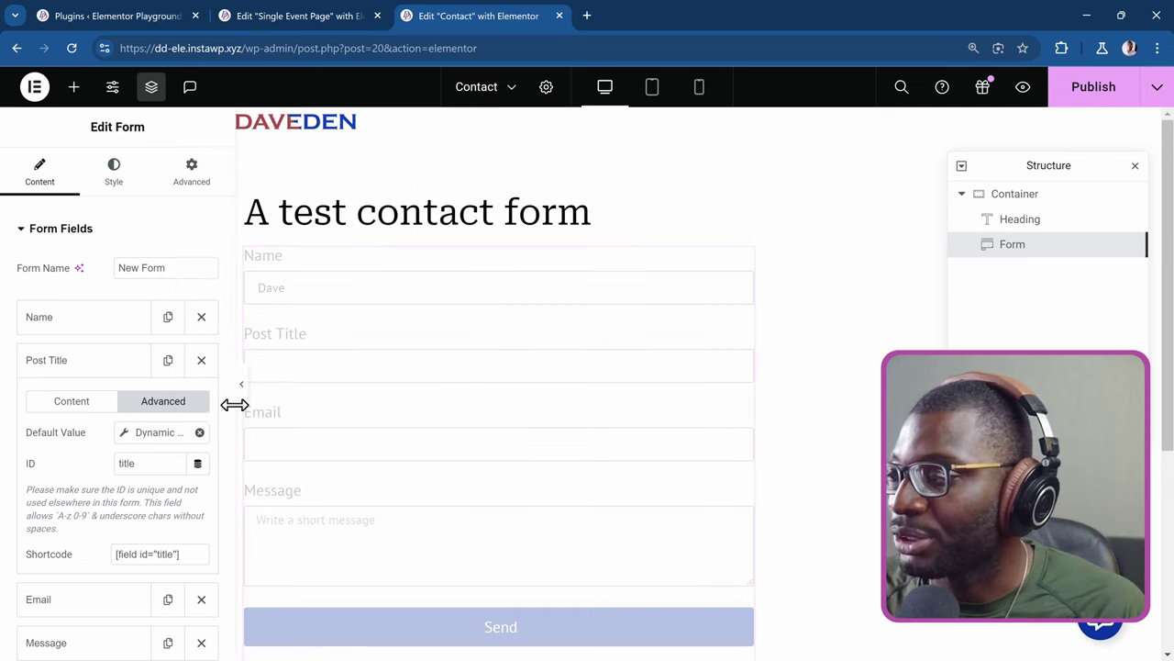
click(124, 439)
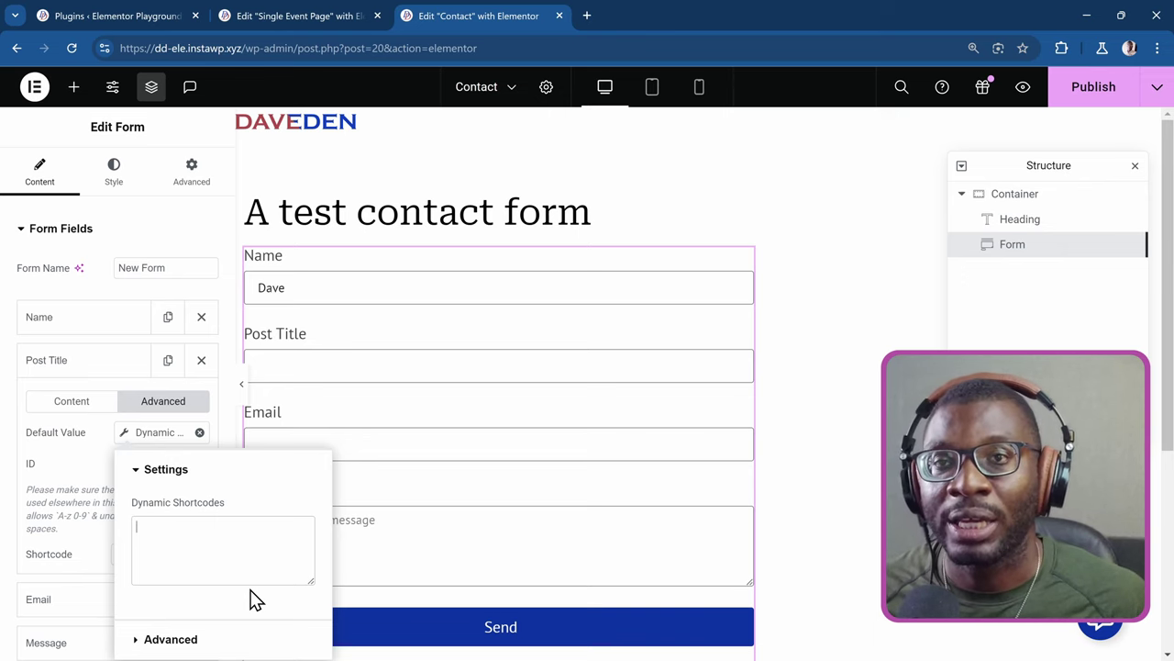
Step: Check the event page button's link shortcode before returning to the contact form
click(293, 18)
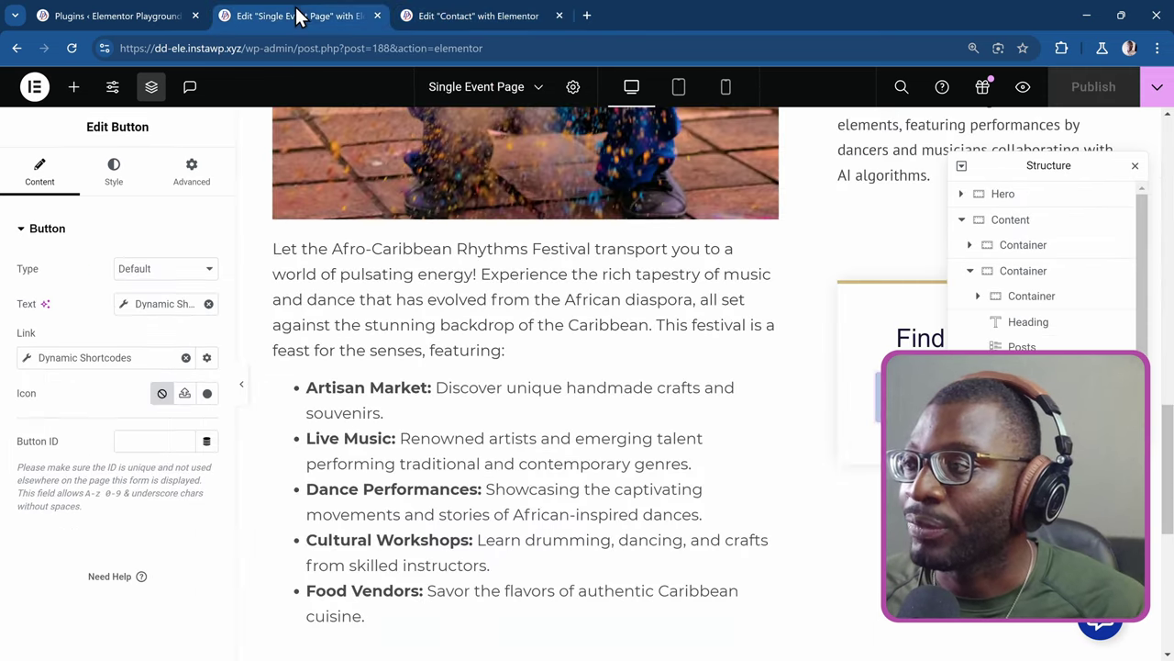
click(25, 363)
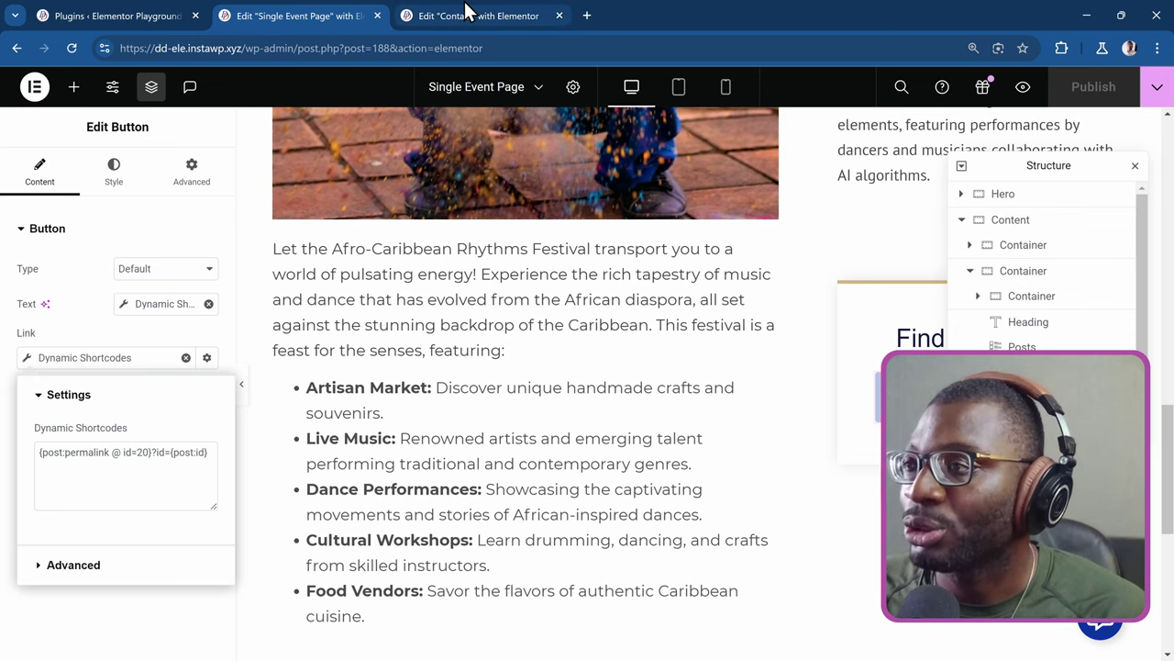
click(467, 12)
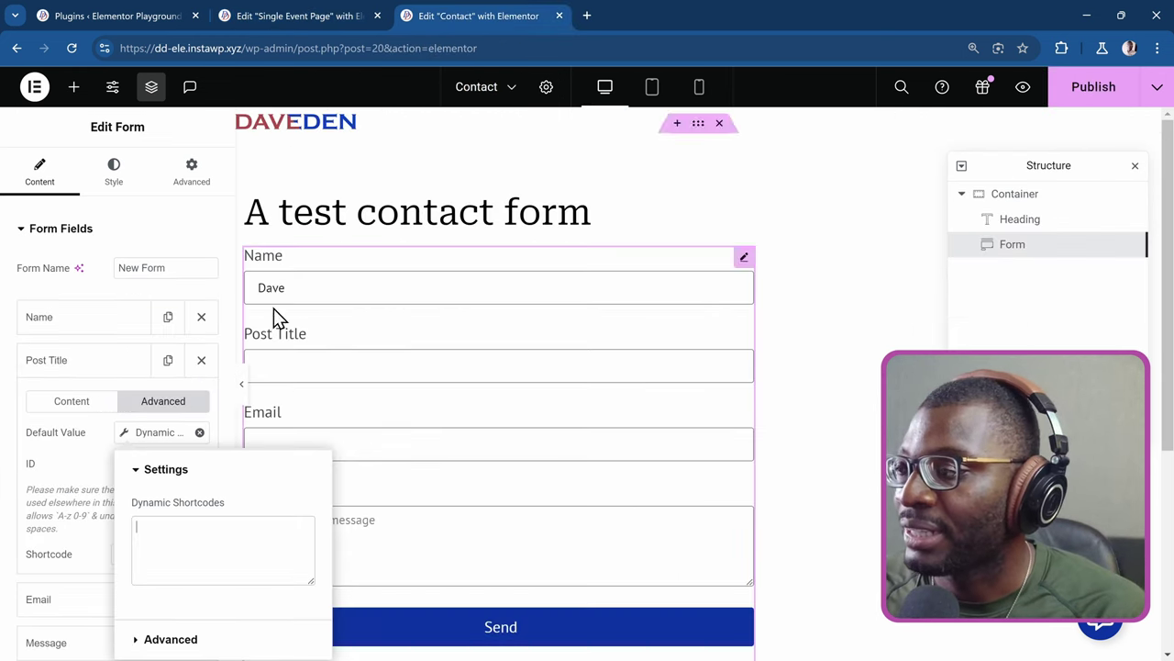
Step: Enter {param-get: id} as the Post Title default value shortcode
click(194, 553)
text({})
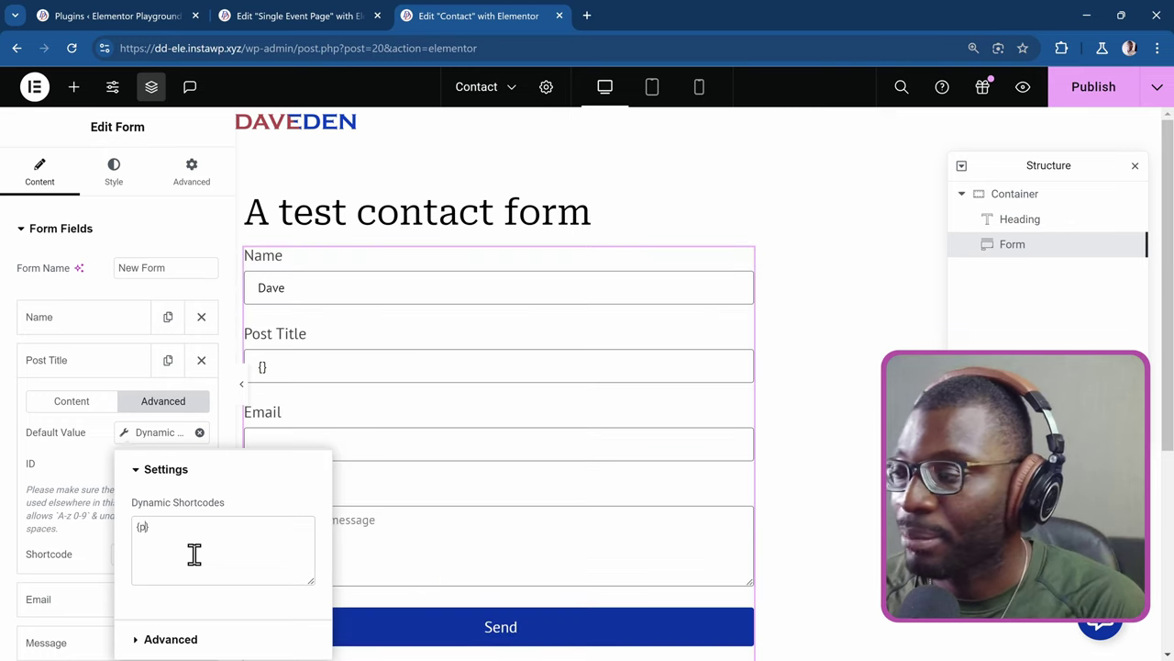
text(param)
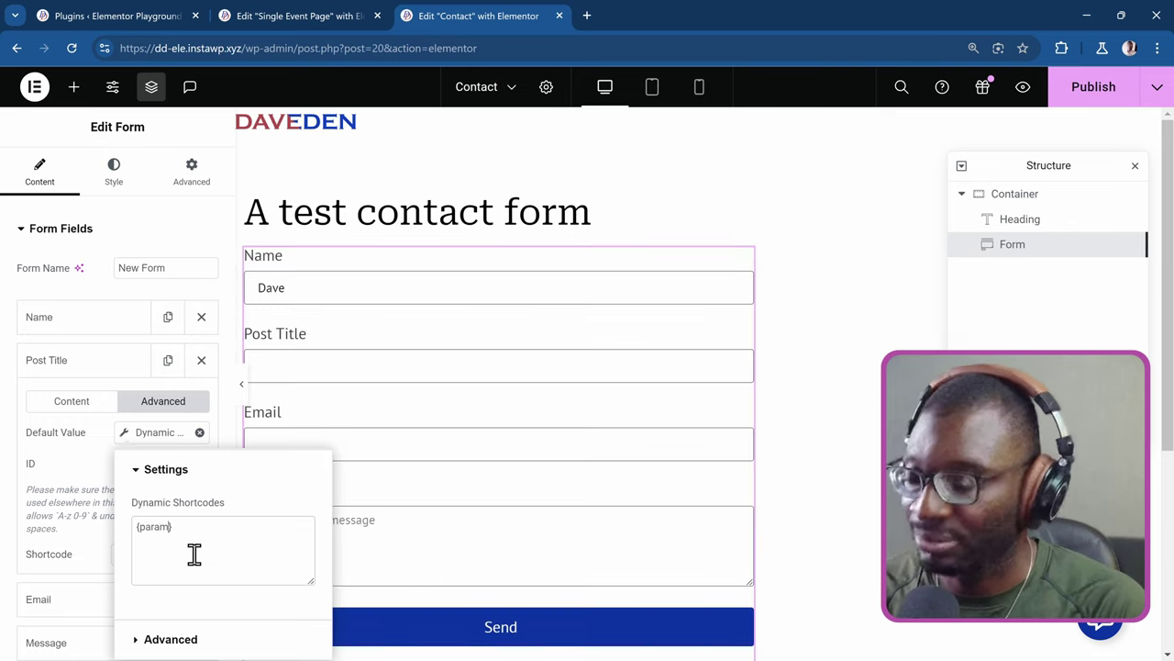
text(-get)
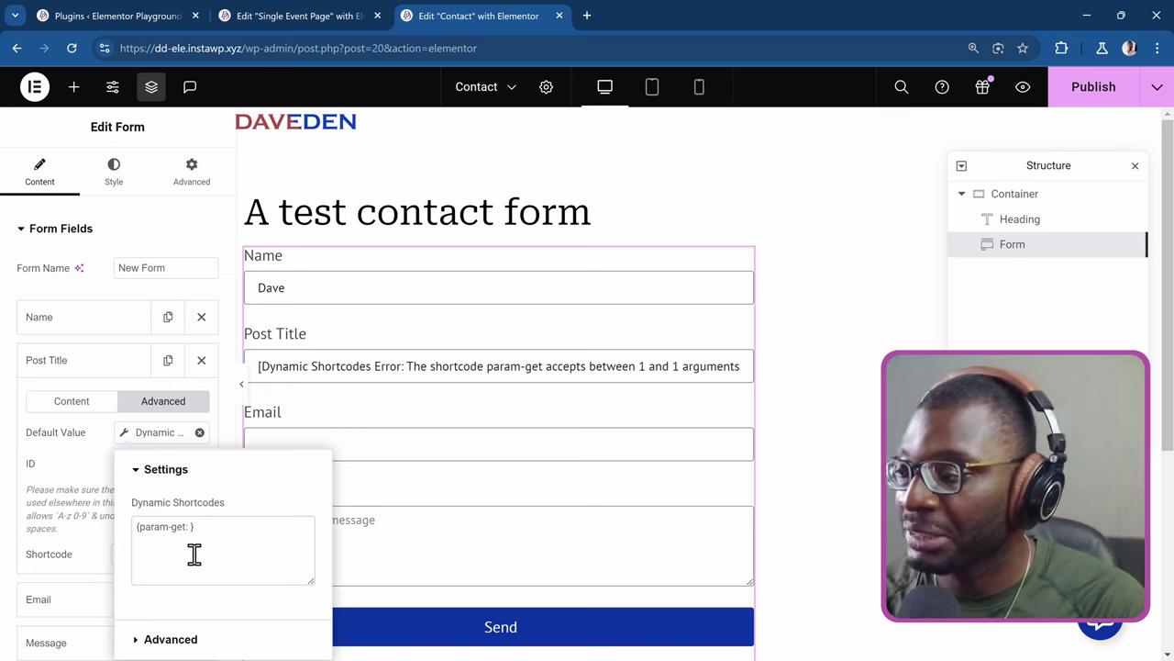
text(: id)
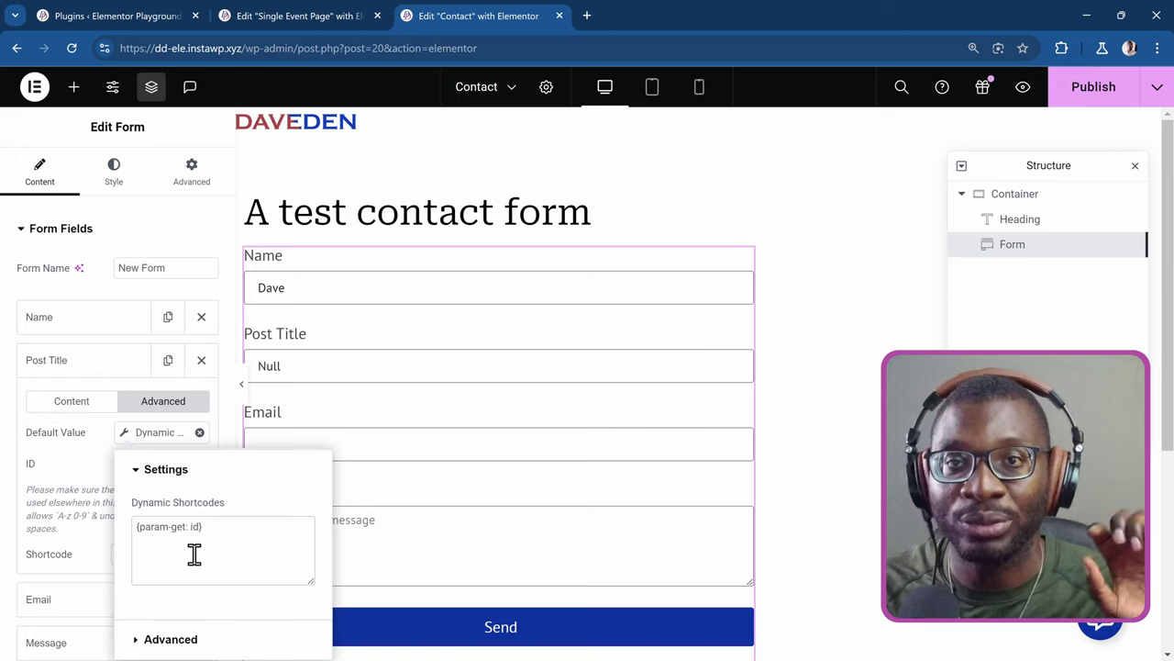
Step: Change the default to {post: title @ id={param-get: id} ? 'Post Title'} and publish
text({)
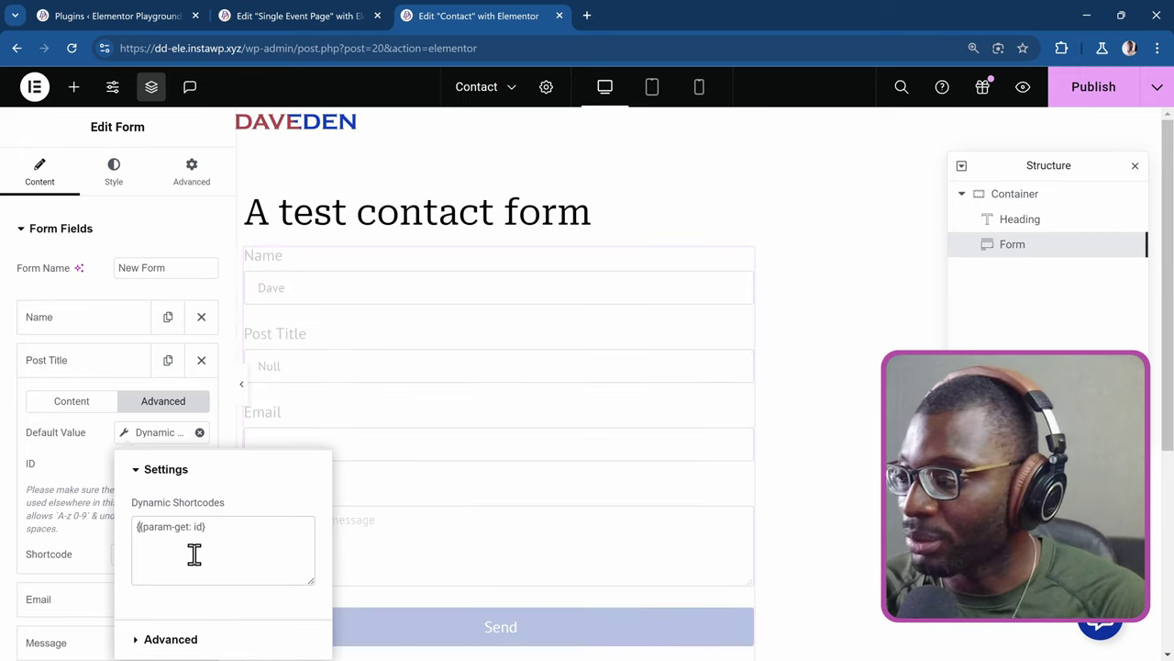
text(post: )
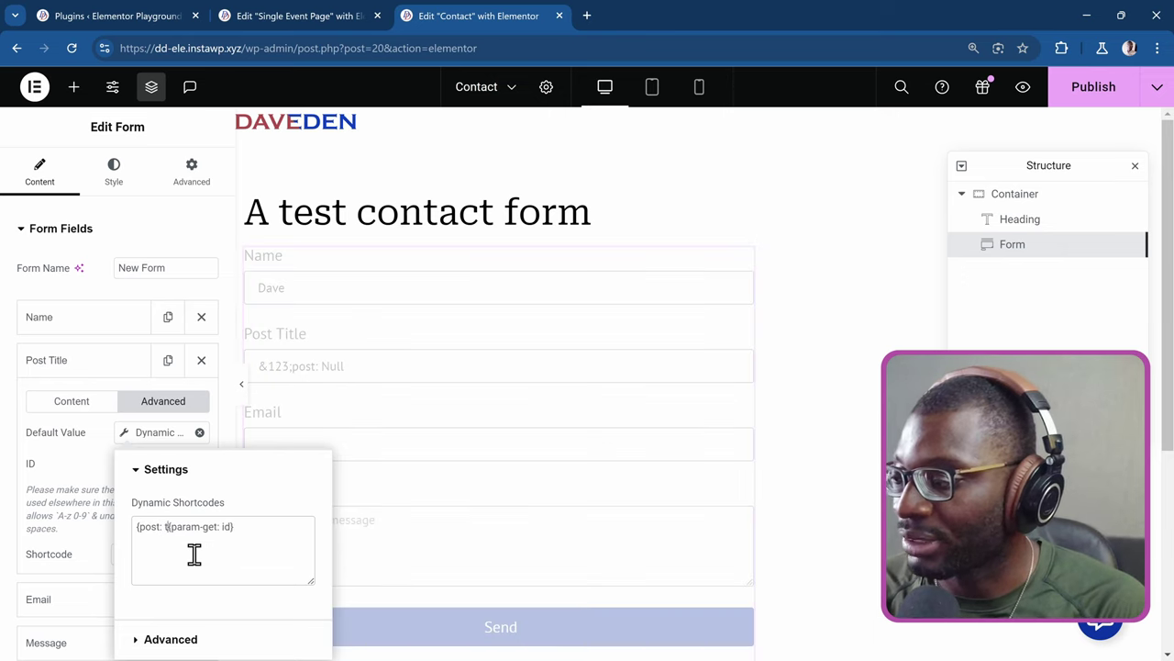
text(title )
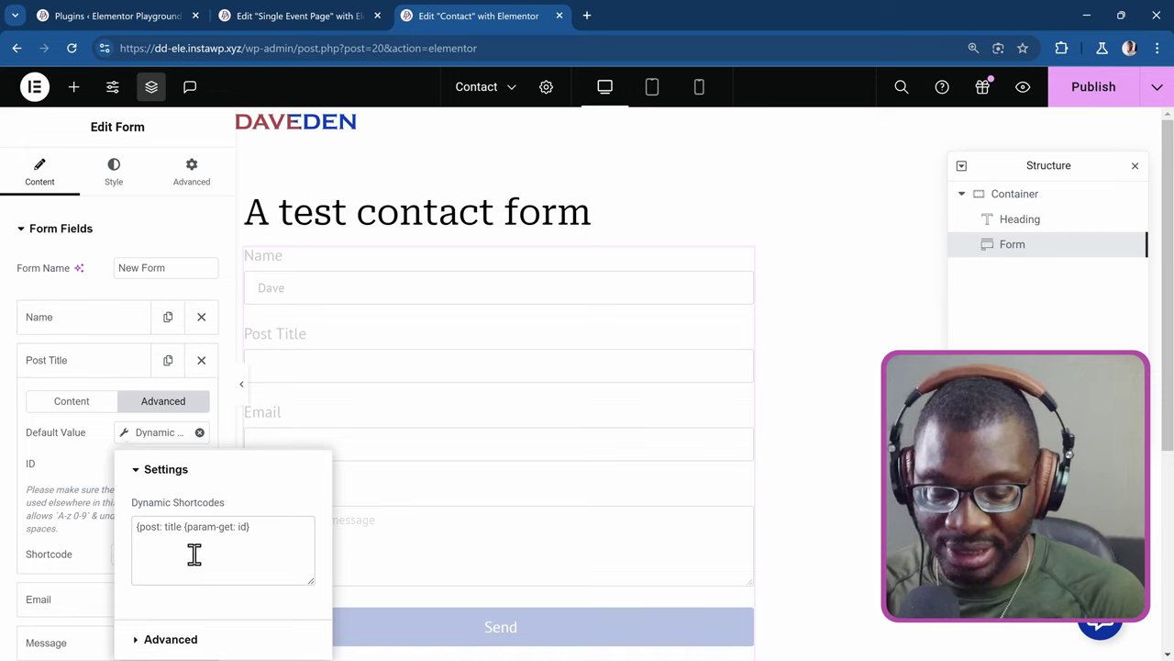
text(@ id)
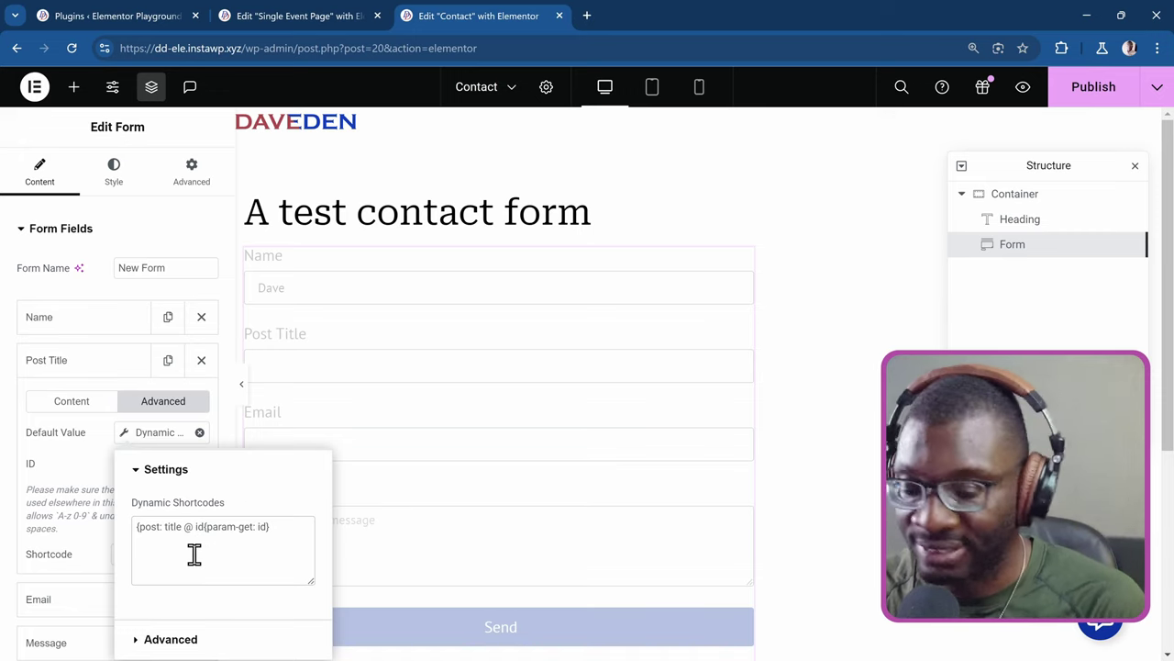
text(=)
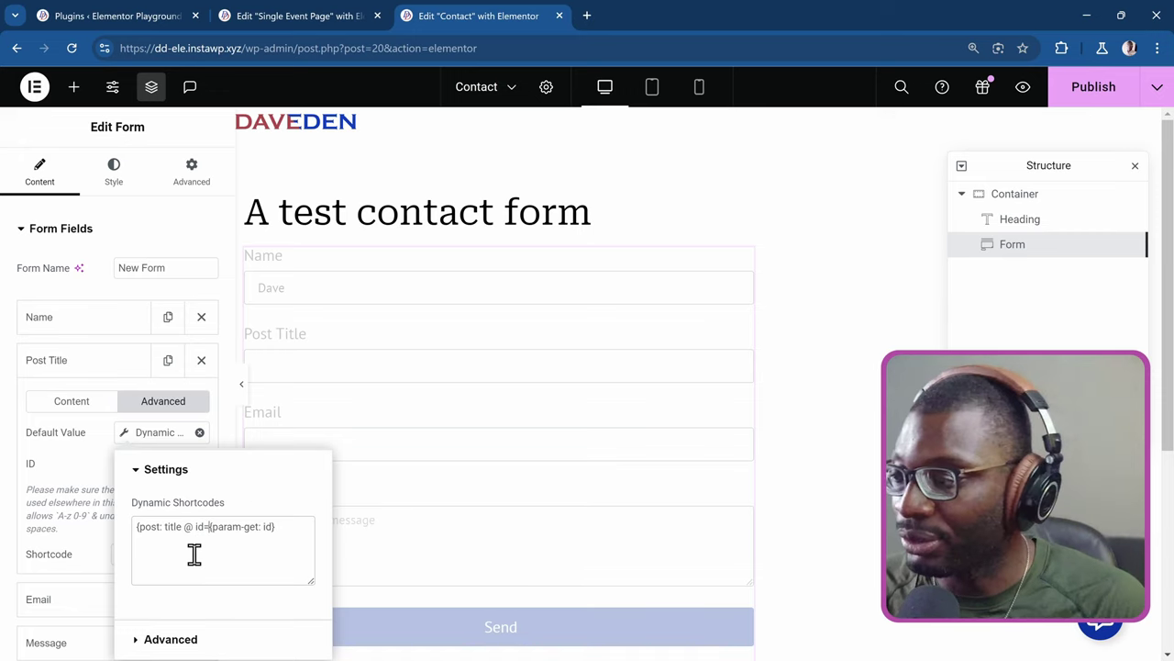
click(296, 530)
text(})
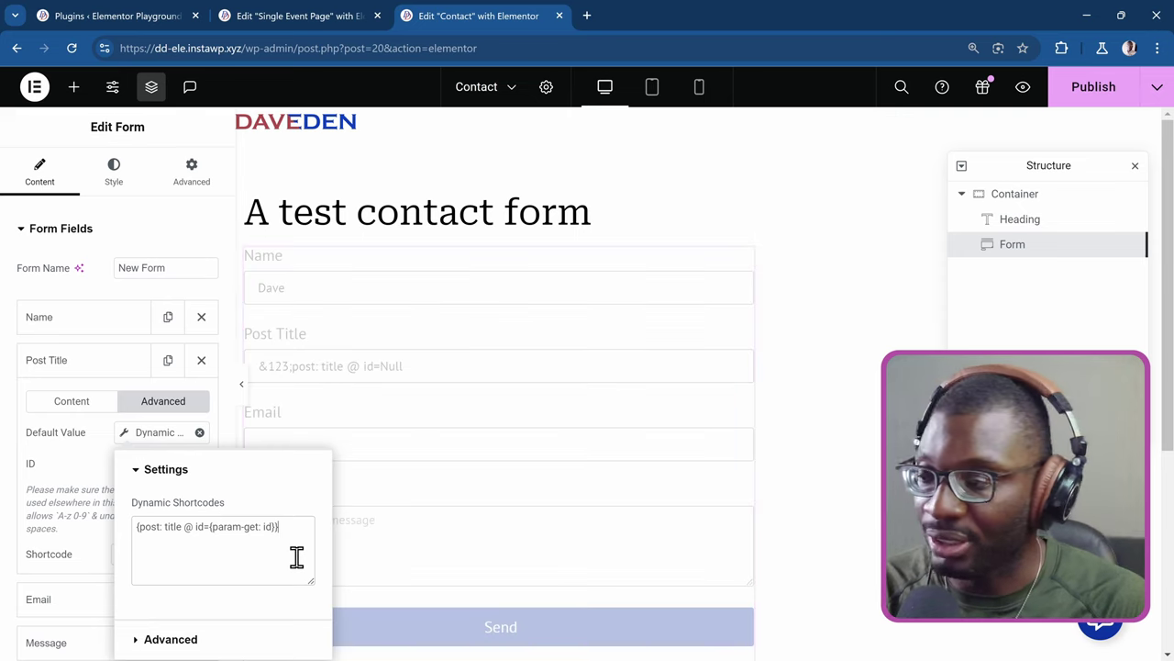
key(Left)
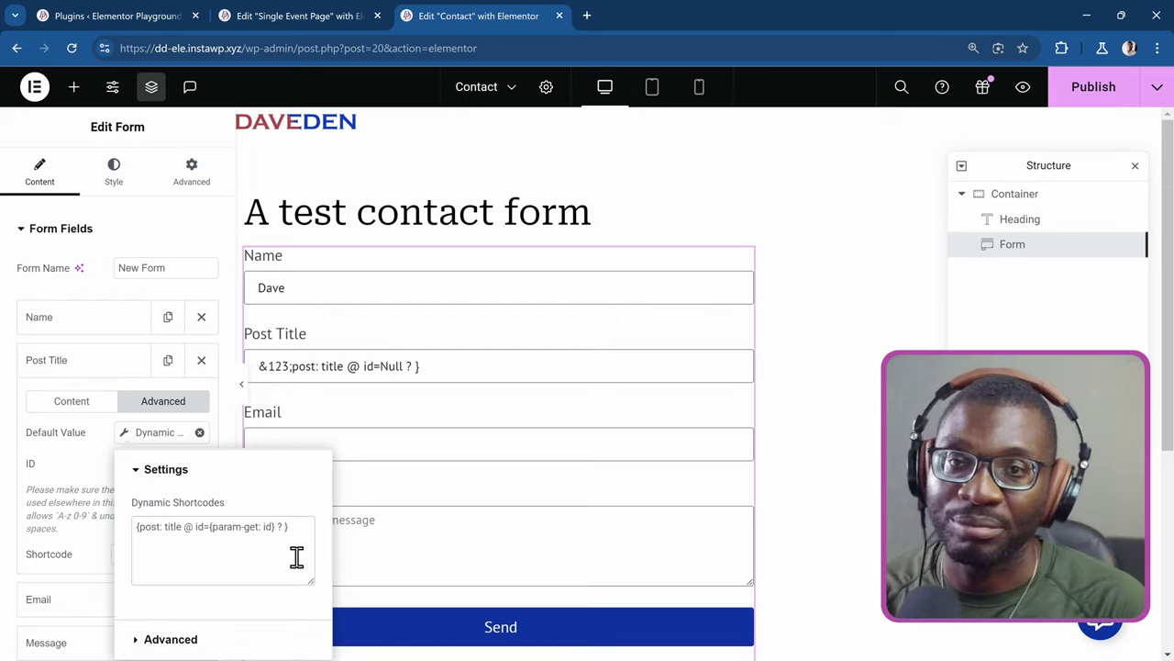
text(")
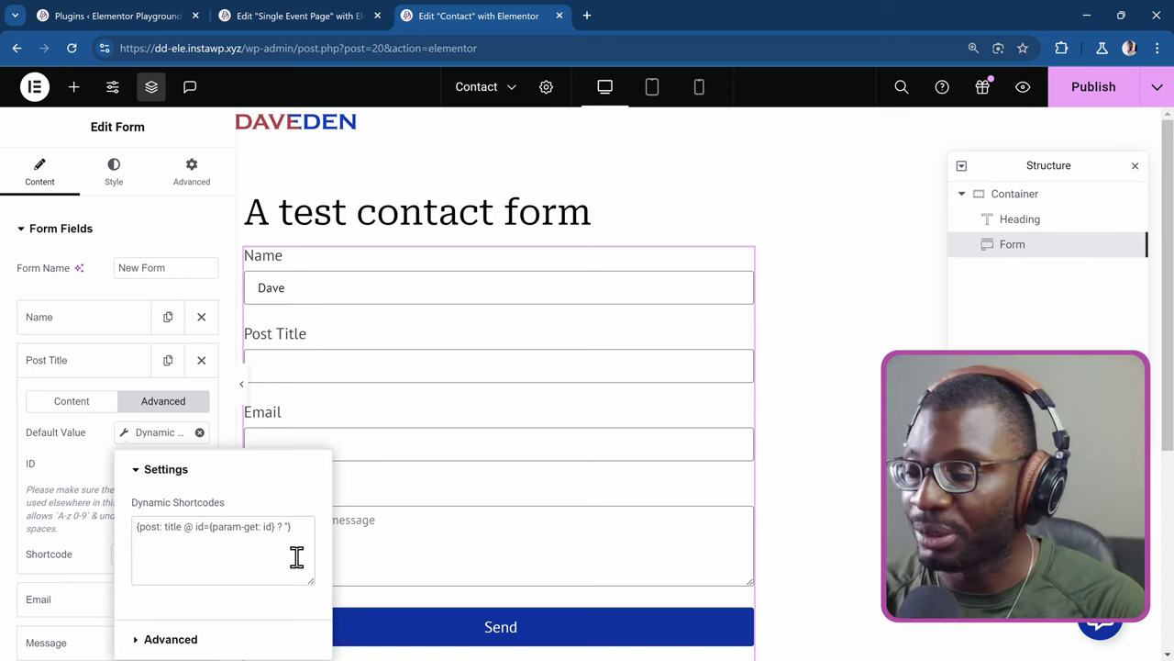
text(Post Title)
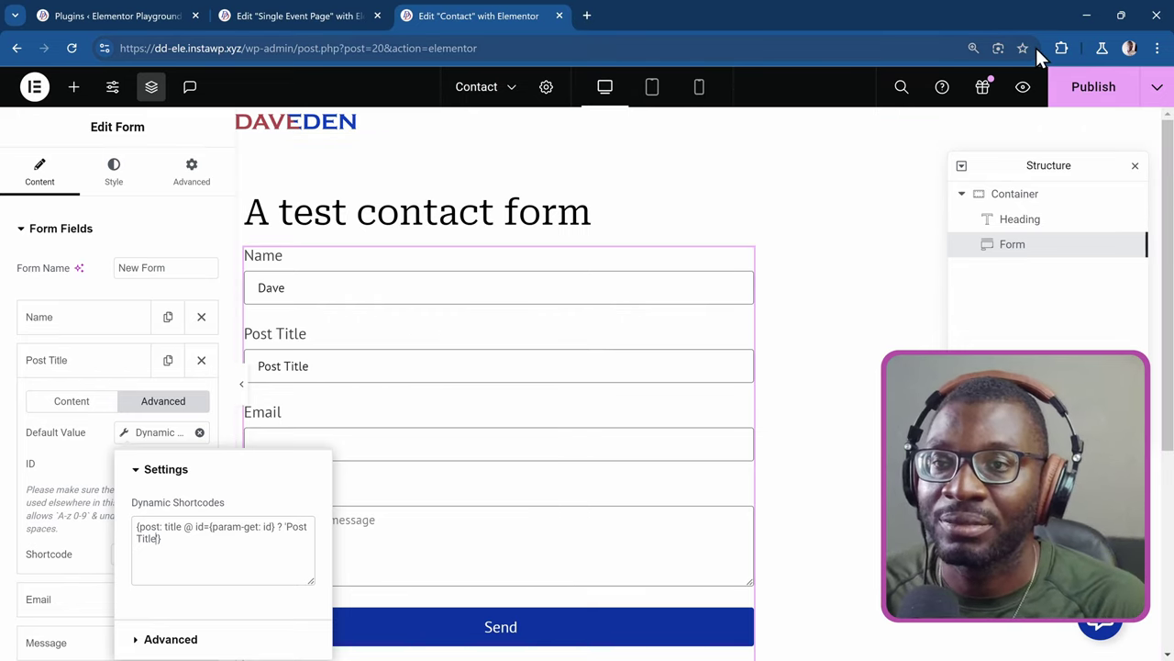
click(1090, 90)
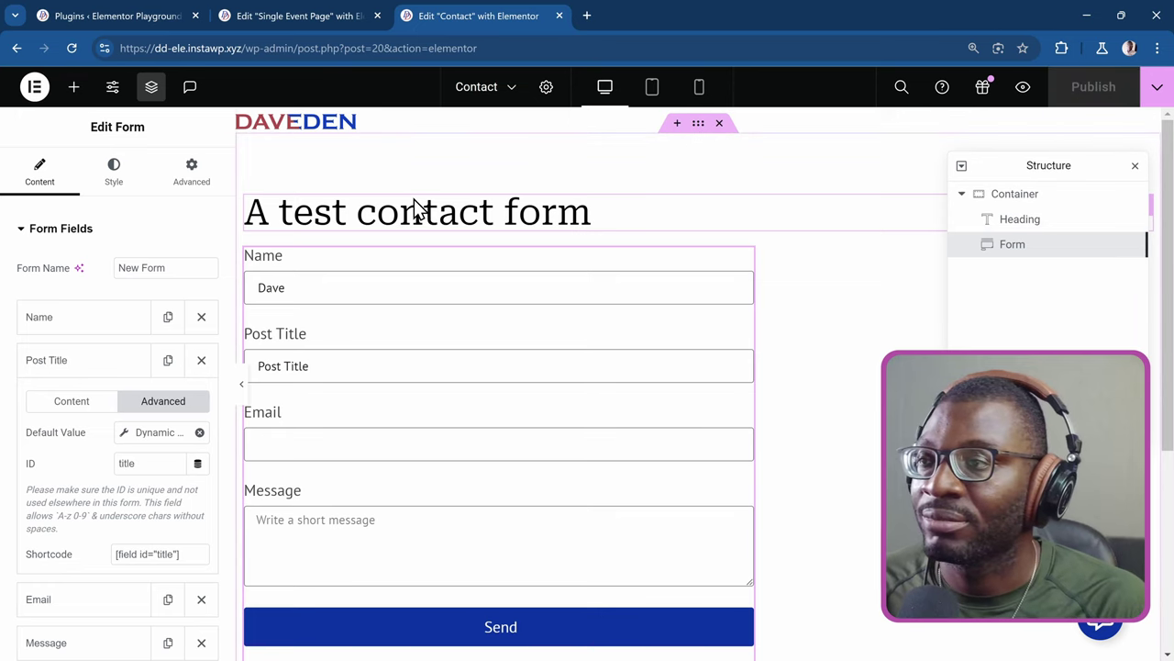
Step: From All Events, view the E-Sports World Championship page down to its Find Out More box
click(321, 16)
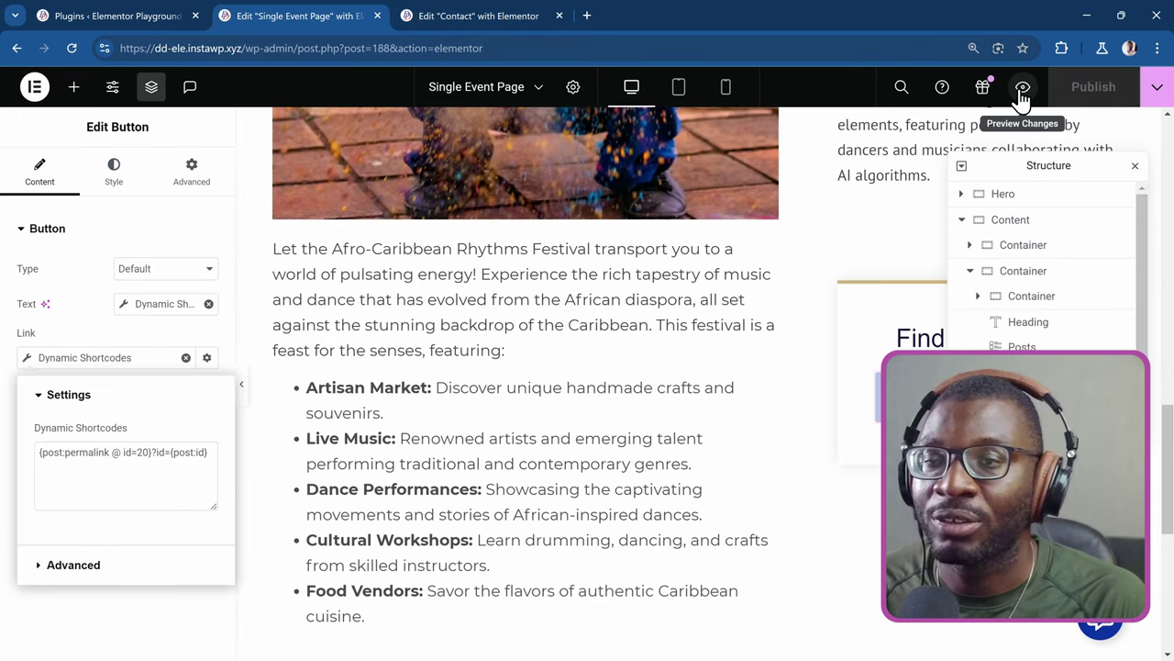
click(129, 17)
scroll(103, 306, up, 2)
scroll(55, 276, down, 2)
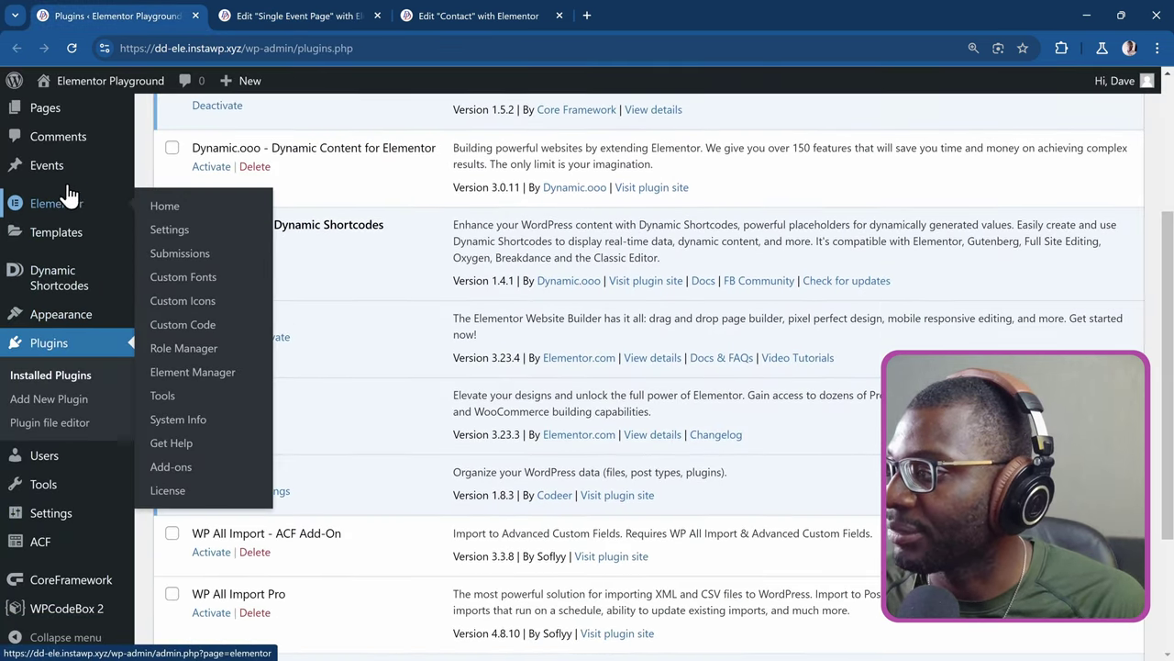
click(174, 168)
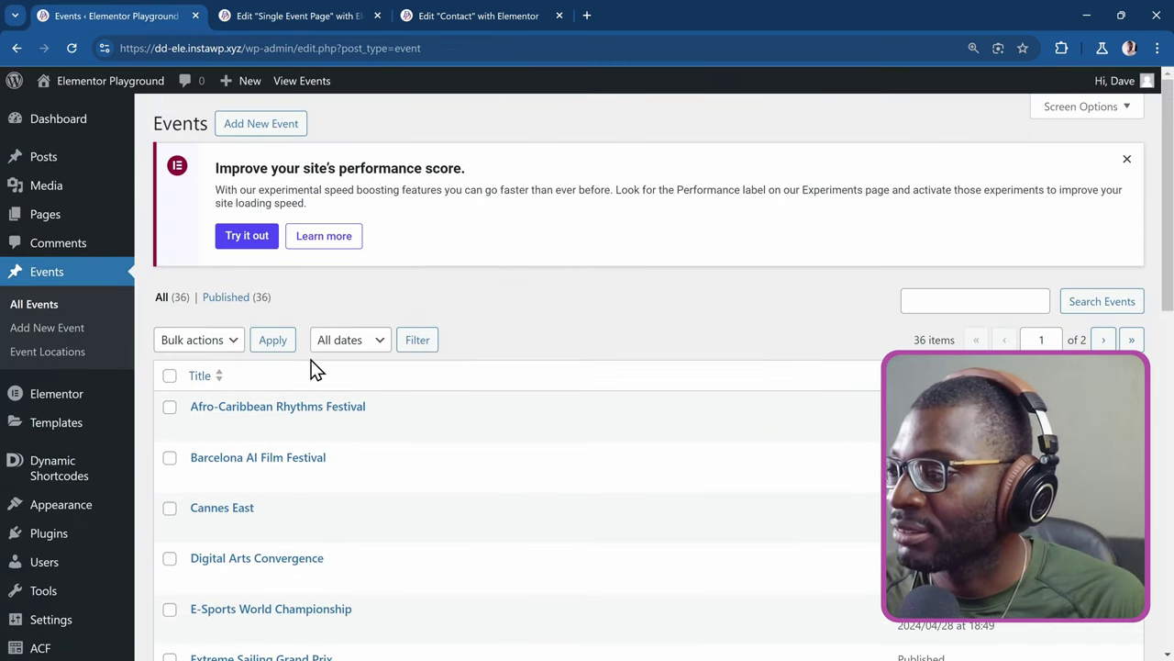
scroll(309, 372, down, 4)
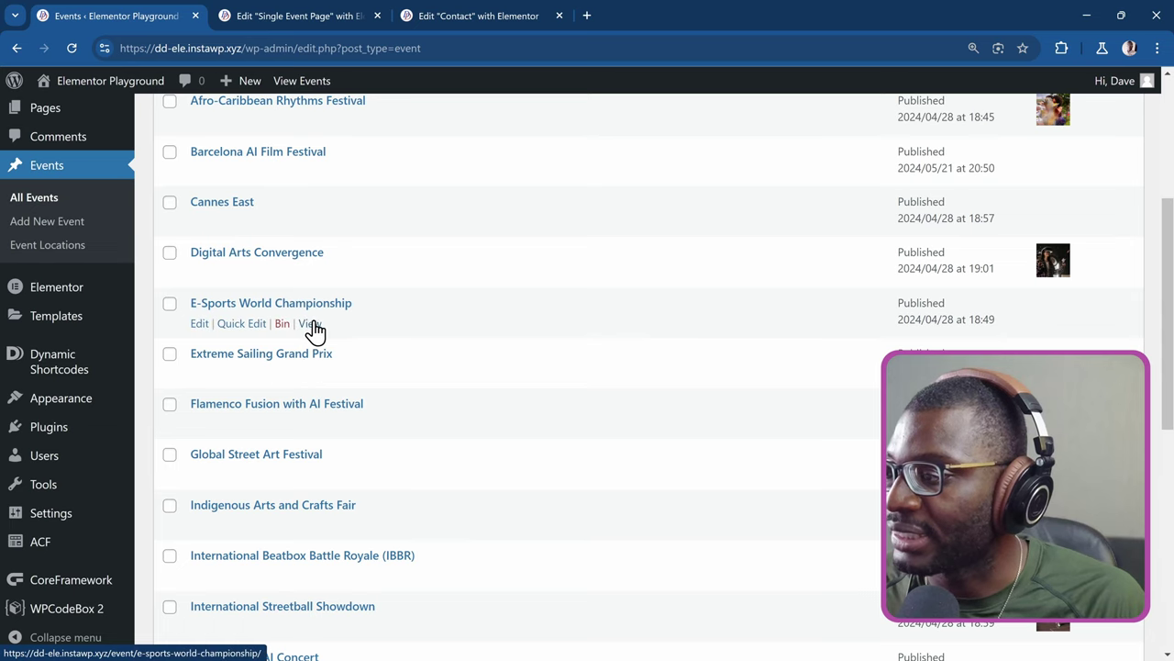
click(311, 324)
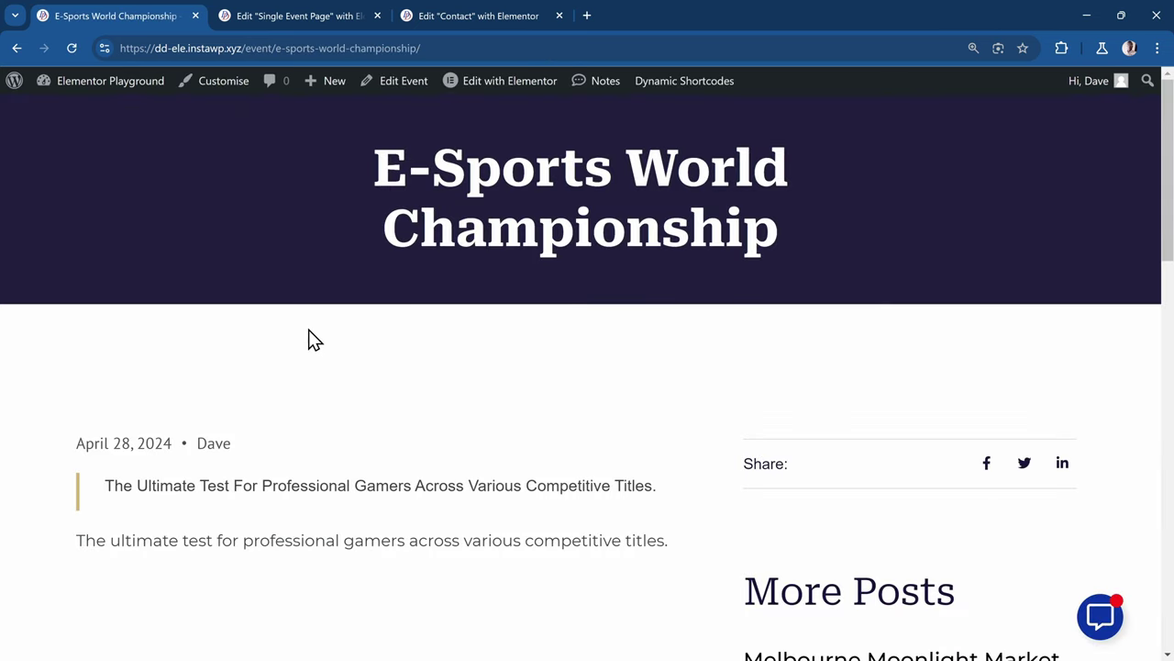
scroll(306, 338, down, 5)
scroll(31, 353, down, 5)
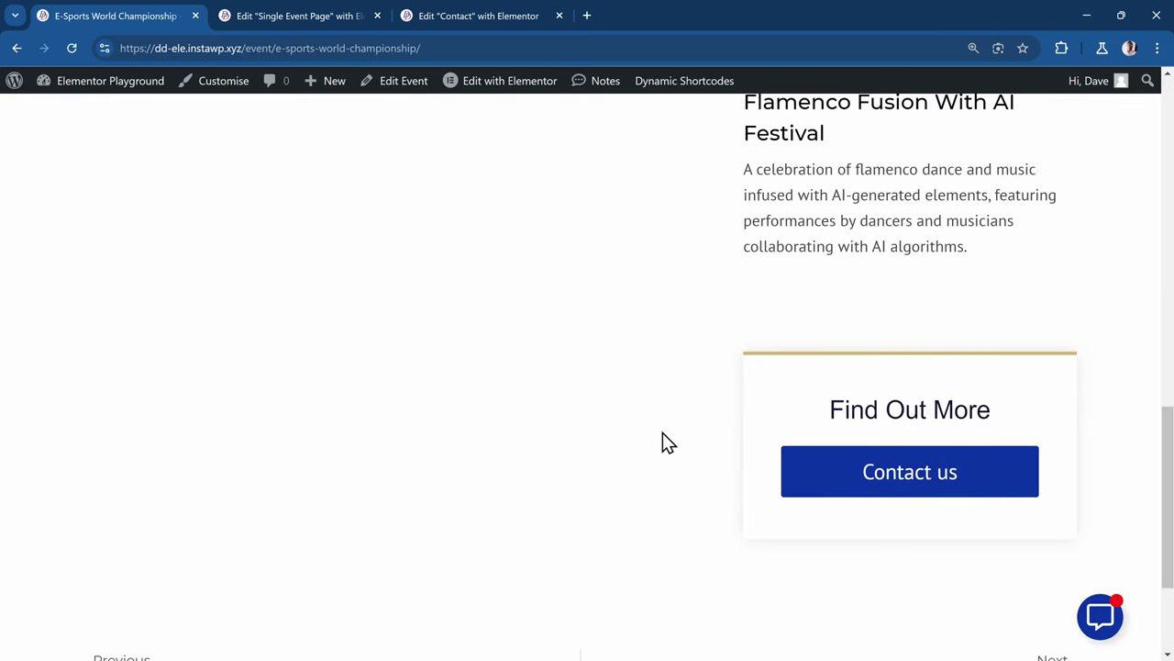
Step: Follow Contact us to see the event name prefilled, then reload without ?id=51
click(913, 484)
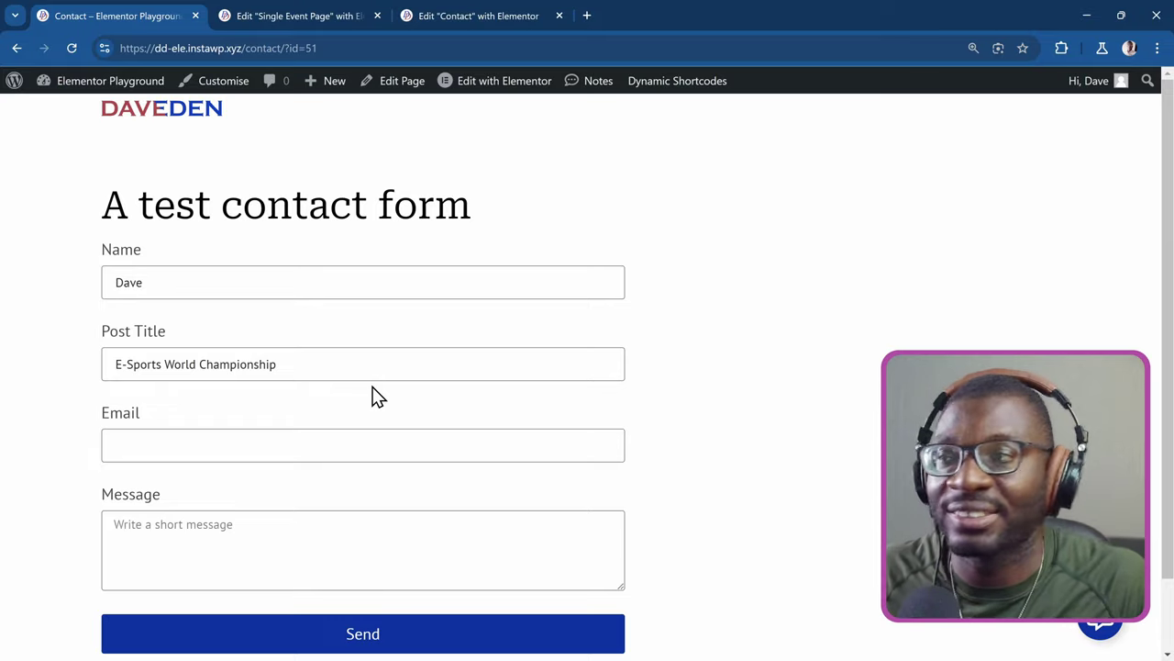
click(357, 48)
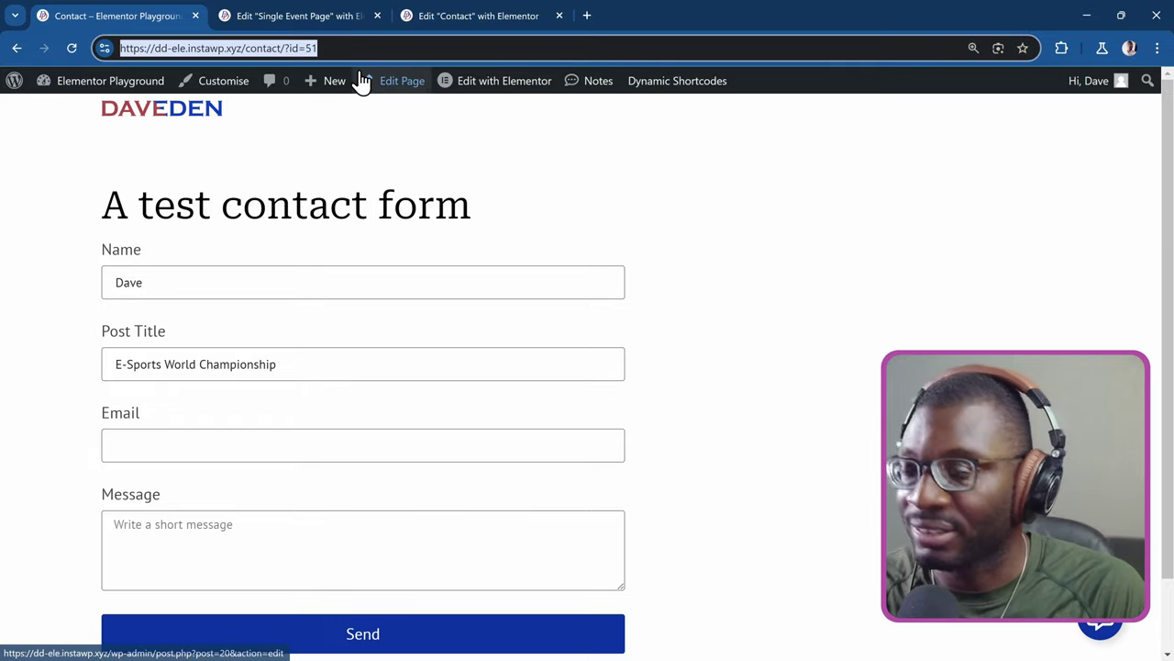
key(End)
key(BackSpace)
key(BackSpace)
key(BackSpace)
key(BackSpace)
key(BackSpace)
key(BackSpace)
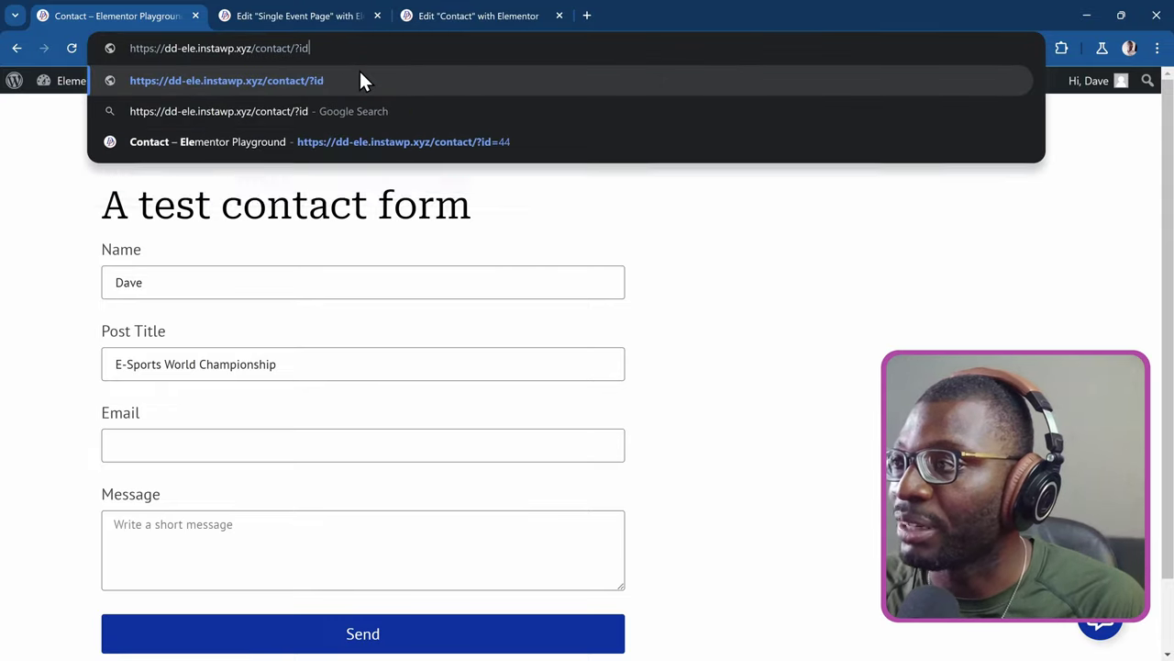
click(361, 76)
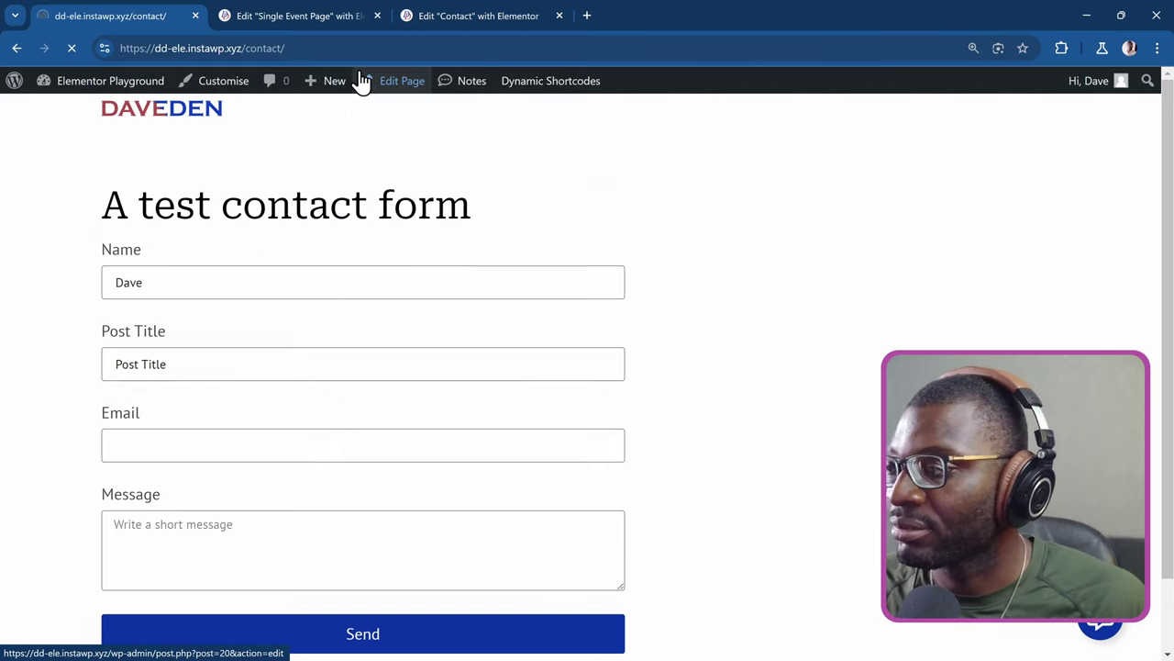